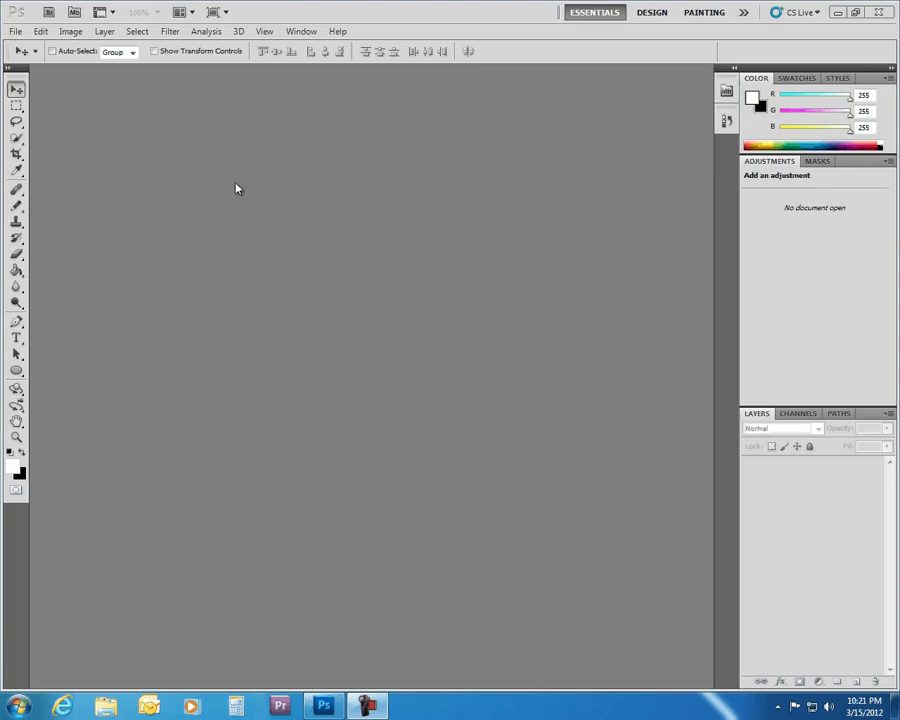
- Create a new document in millimetres, 26 mm wide by 26 mm high, at 600 pixels/inch
left_click(15, 31)
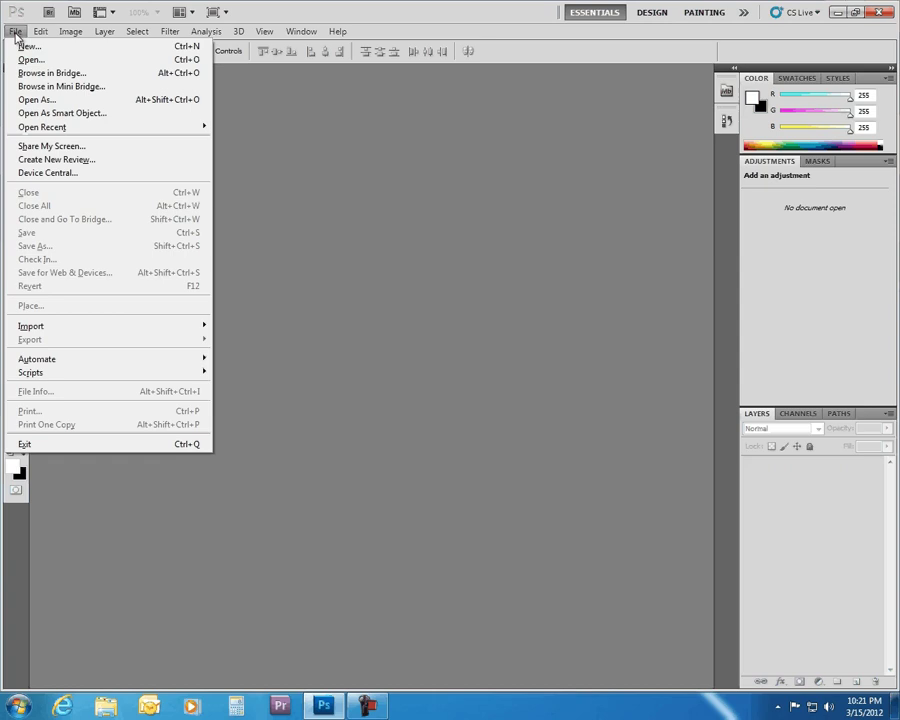
left_click(26, 46)
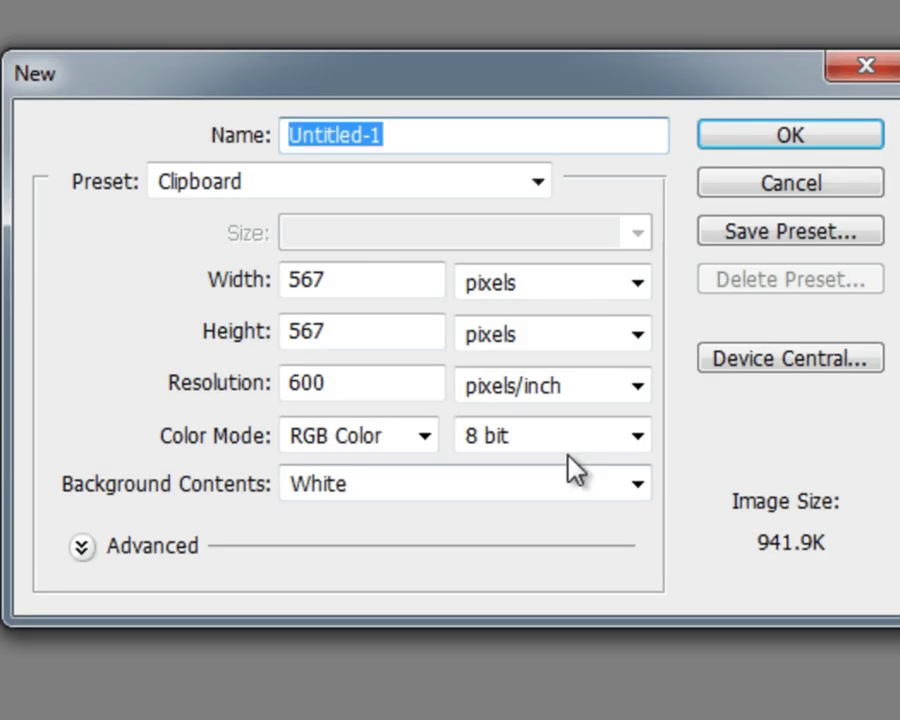
left_click(630, 284)
left_click(617, 408)
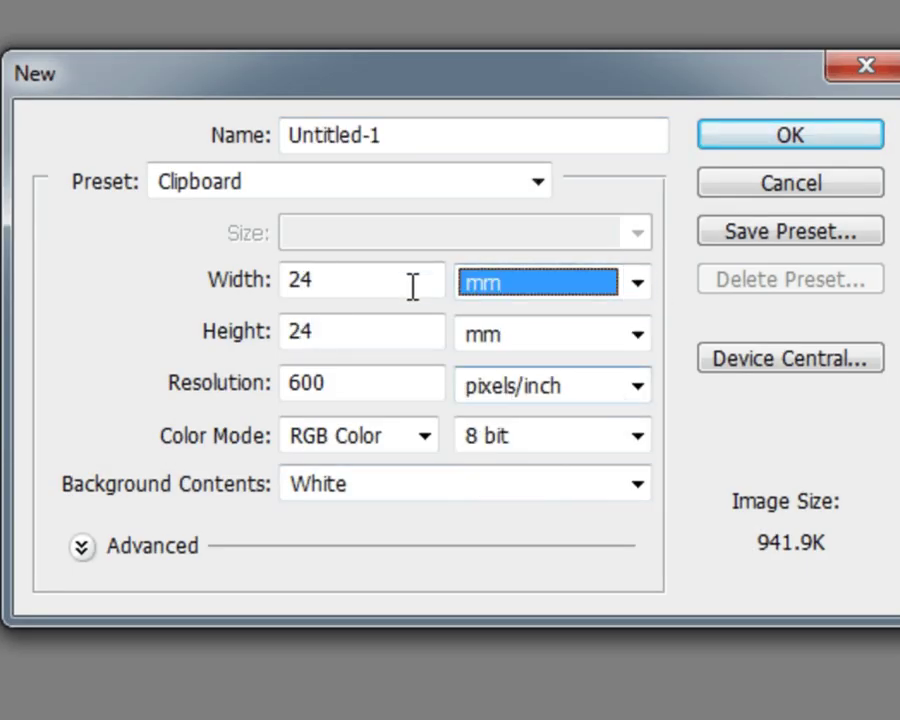
left_click(390, 279)
left_click(256, 288)
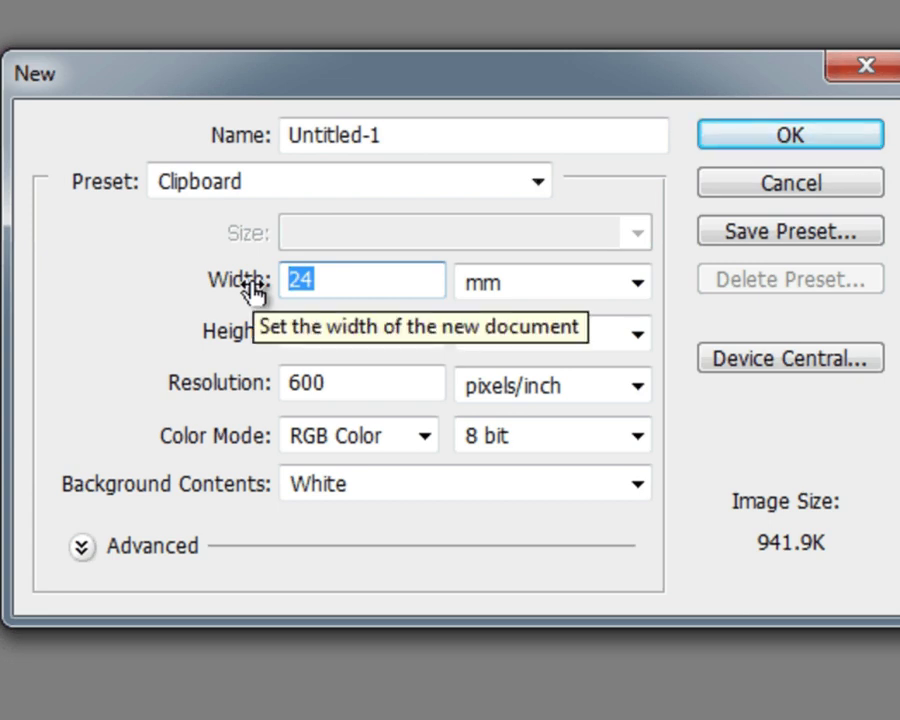
type("26")
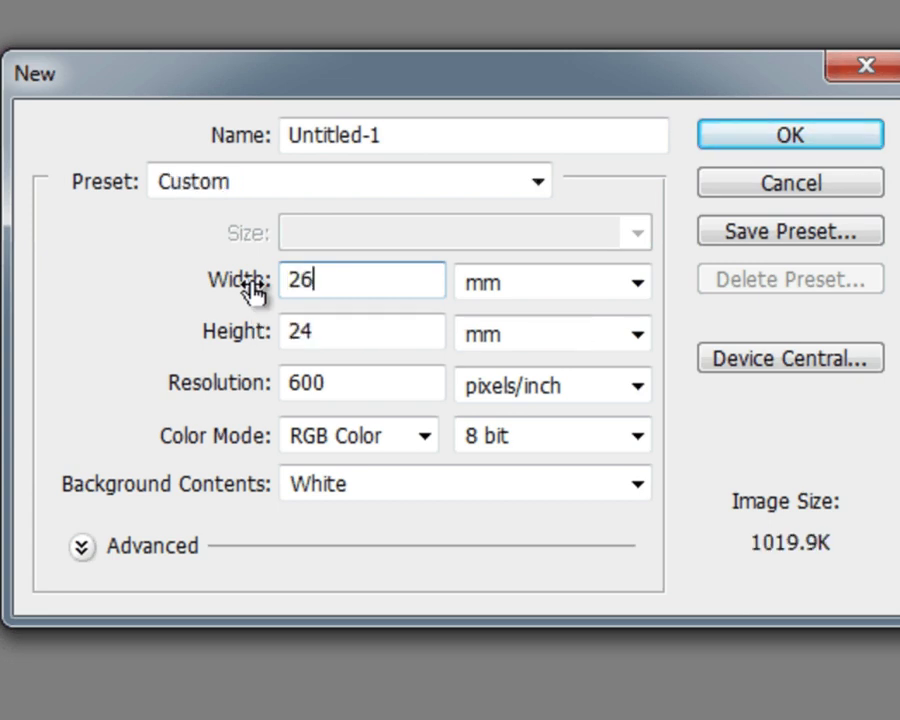
key("Tab")
key("Tab")
type("26")
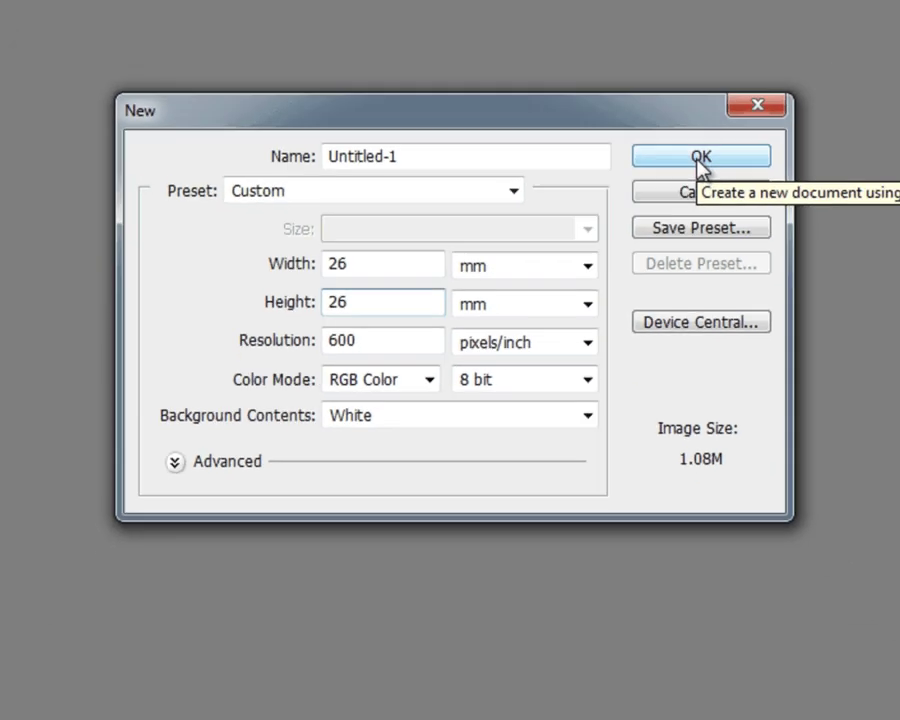
left_click(788, 137)
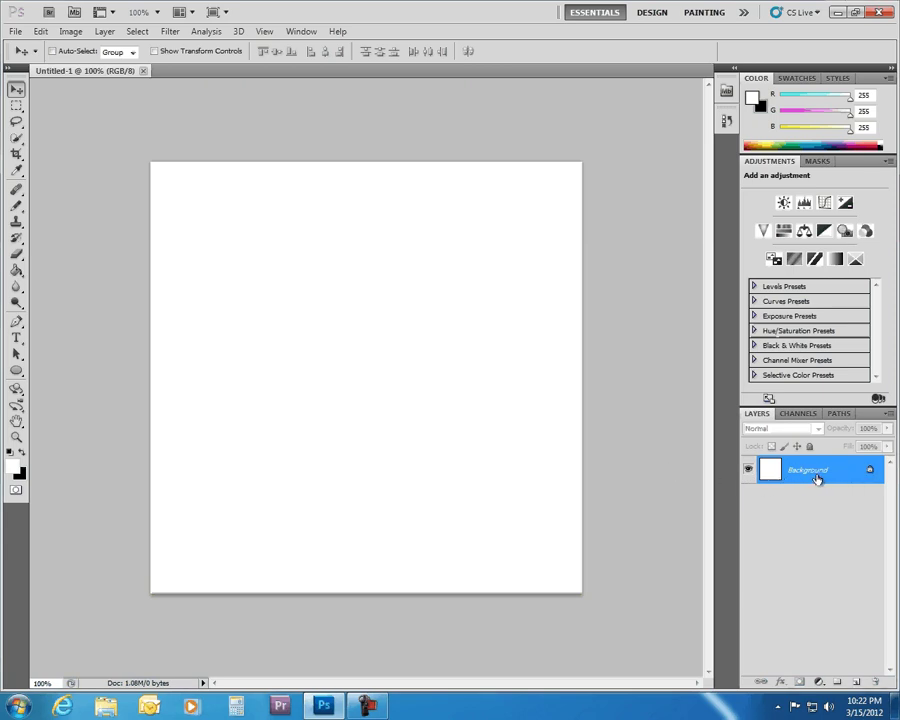
- Duplicate the Background layer and delete the original, leaving only 'Background copy'
left_click_drag(836, 474, 857, 681)
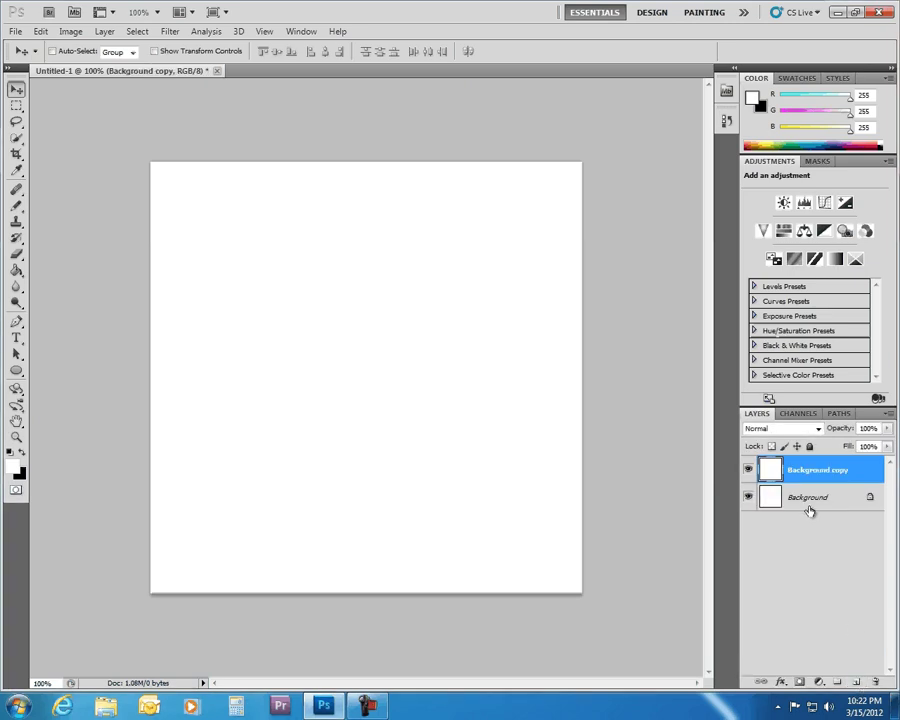
left_click_drag(815, 510, 876, 681)
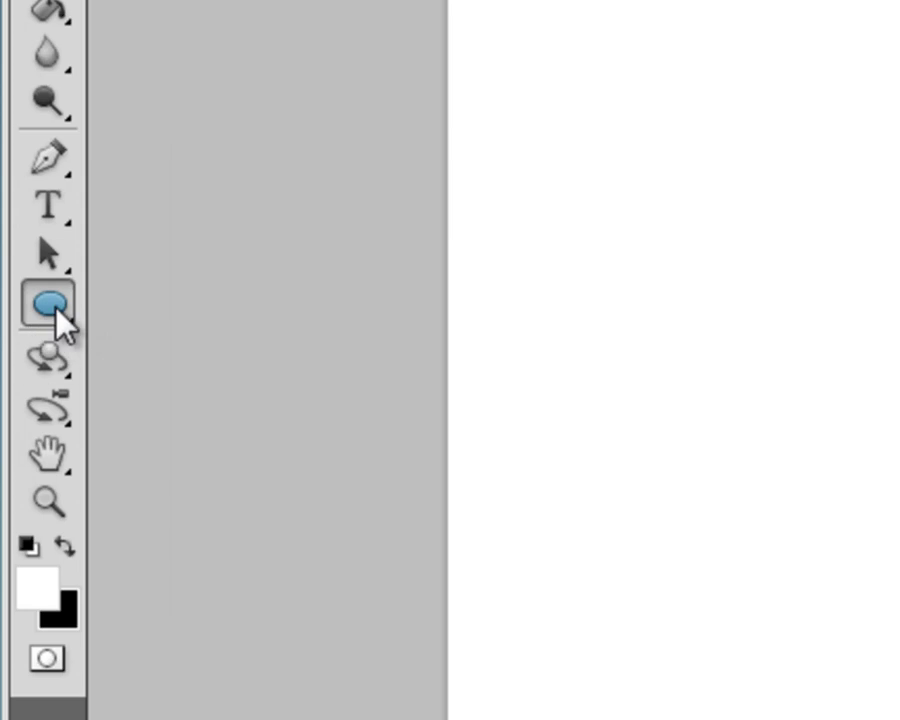
- Choose the Ellipse Tool and swap colours so black is the foreground colour
left_click(56, 311)
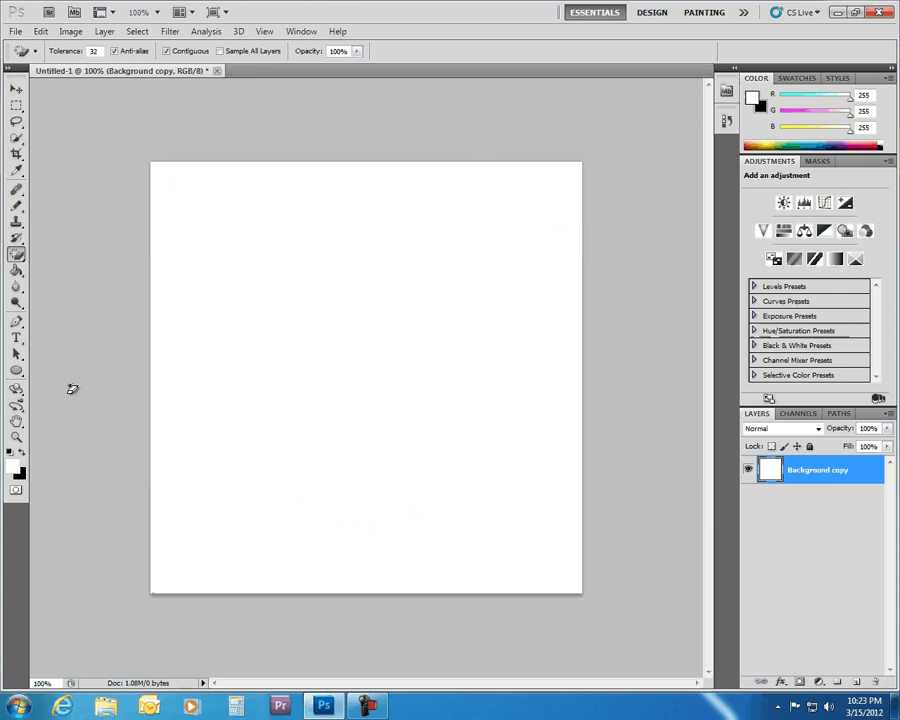
left_click(16, 371)
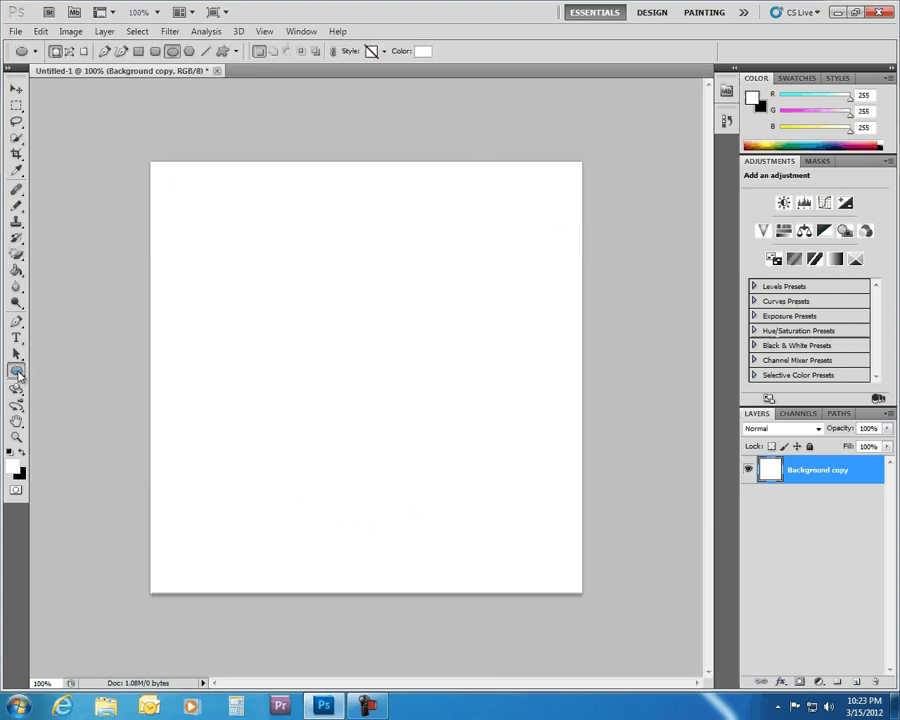
right_click(18, 372)
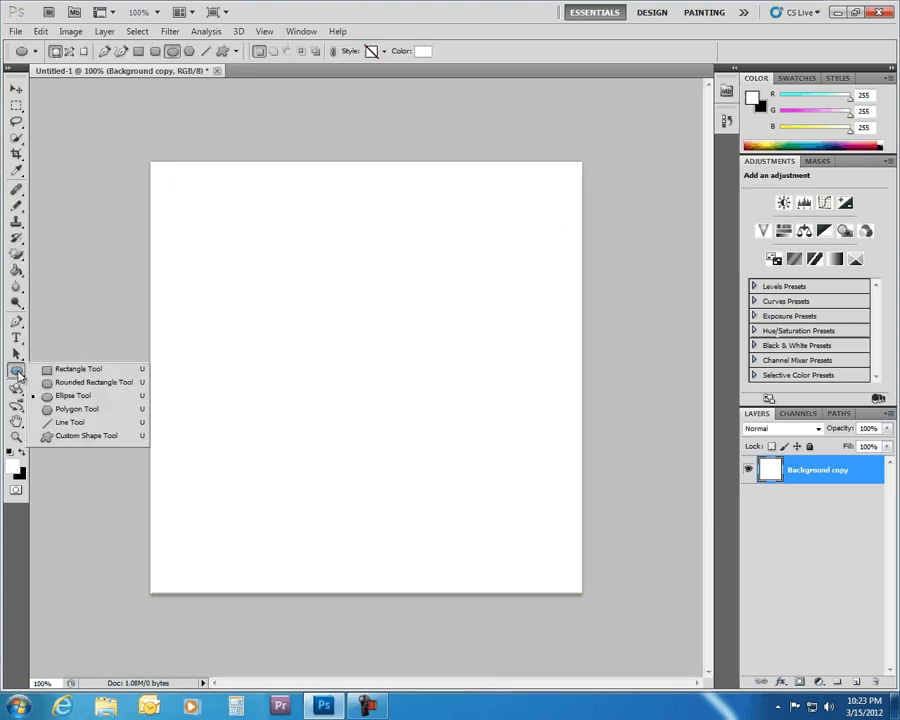
left_click(62, 397)
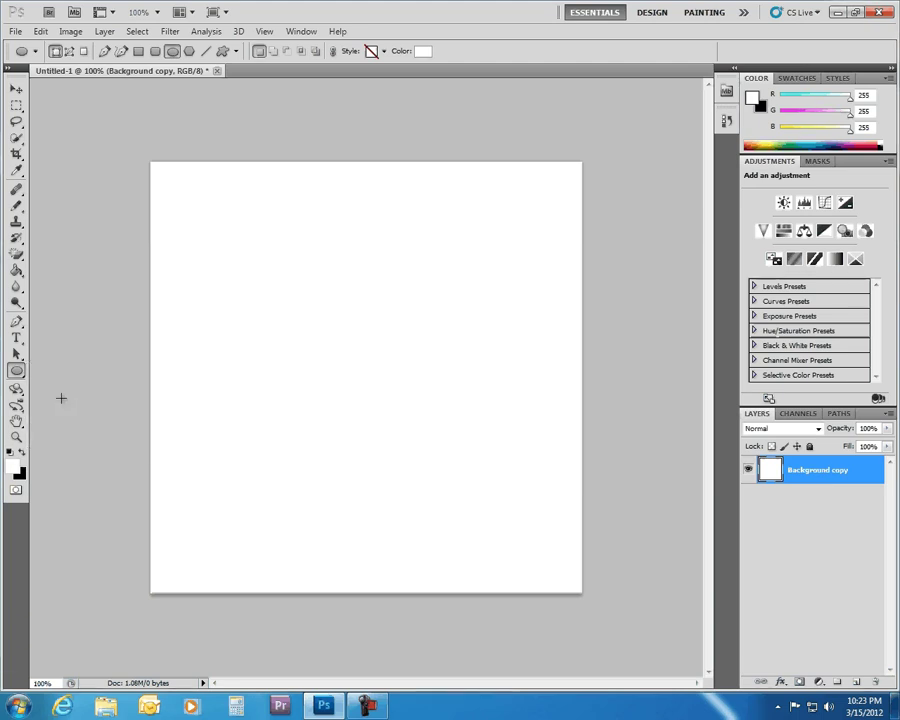
left_click(23, 456)
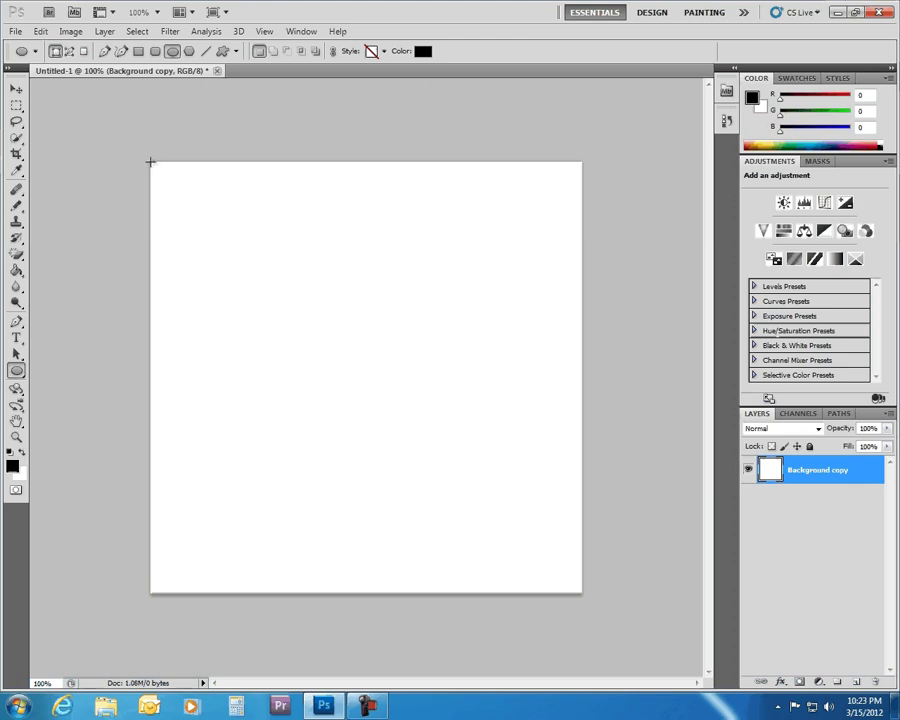
- Drag a black circle across the whole canvas and rasterize its Shape 1 layer
left_click_drag(150, 162, 581, 593)
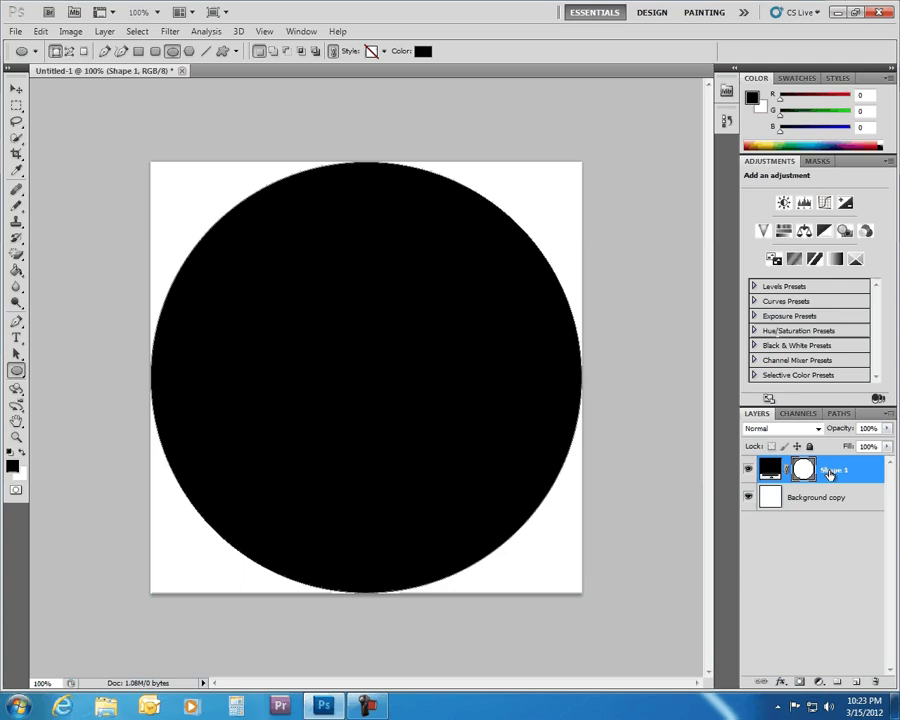
right_click(829, 474)
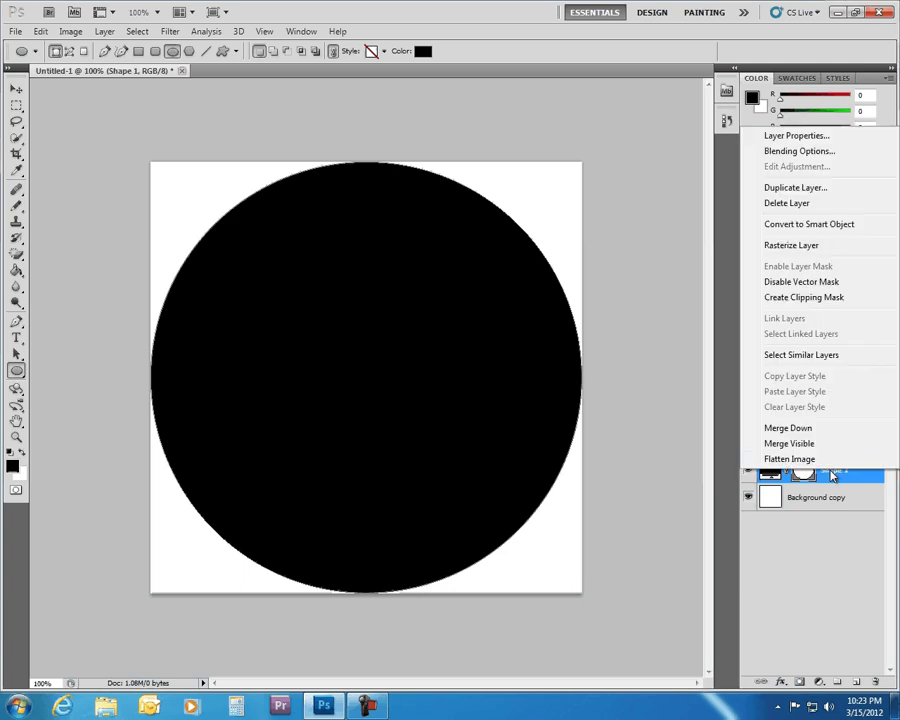
left_click(799, 249)
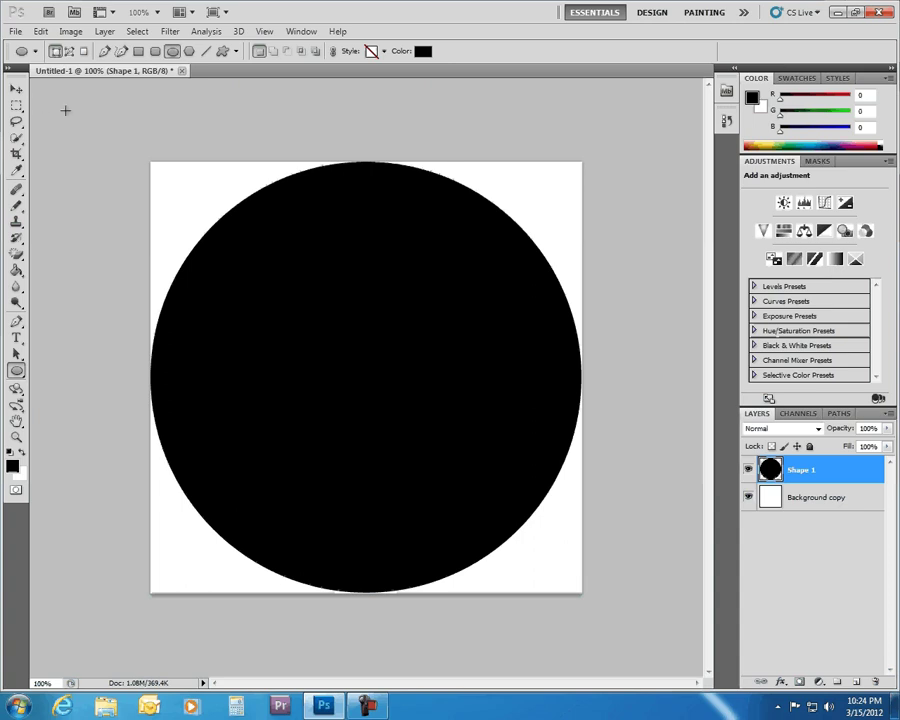
- Create a second new document in millimetres, 24 × 24 mm at 600 pixels/inch
left_click(16, 32)
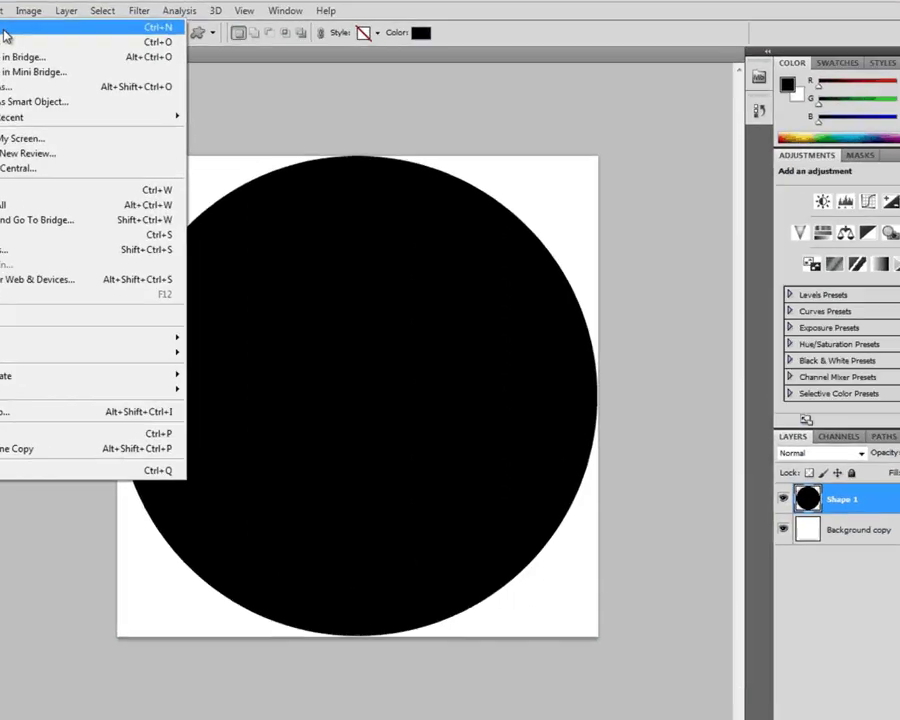
left_click(38, 46)
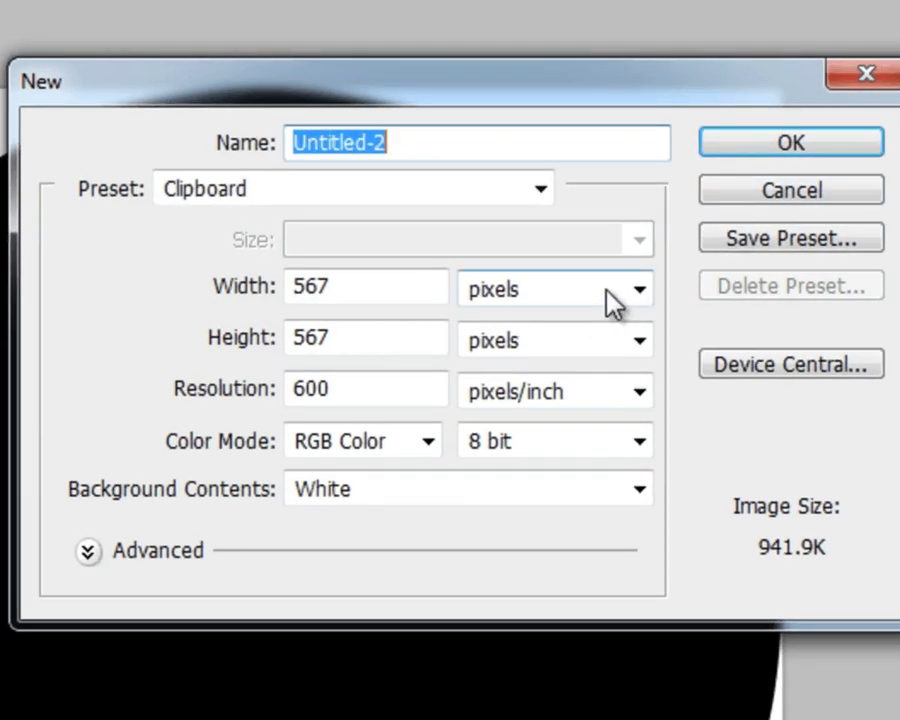
left_click(589, 292)
left_click(589, 430)
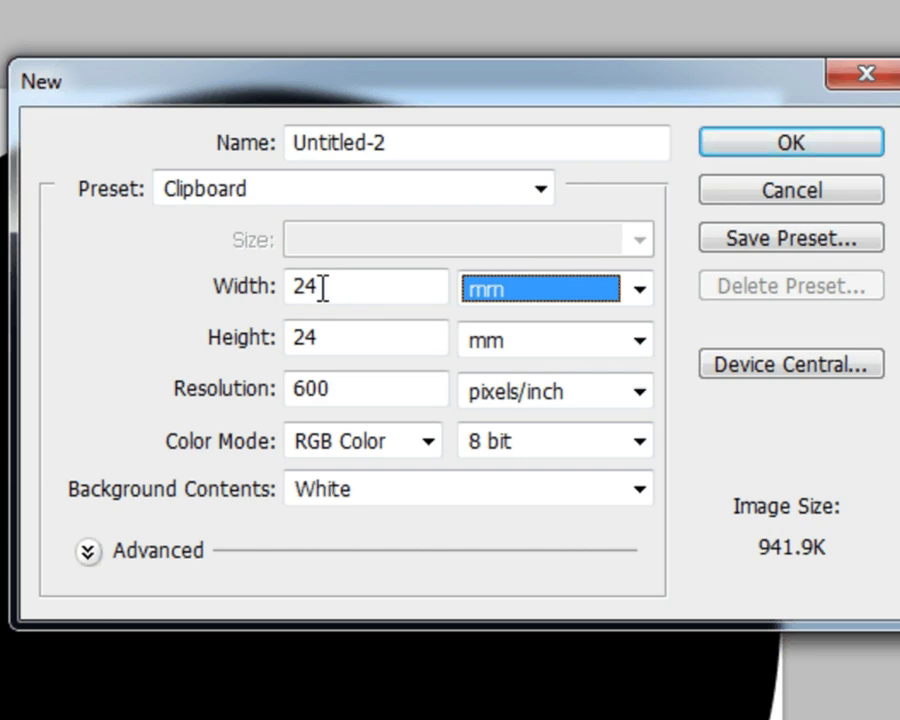
left_click(261, 291)
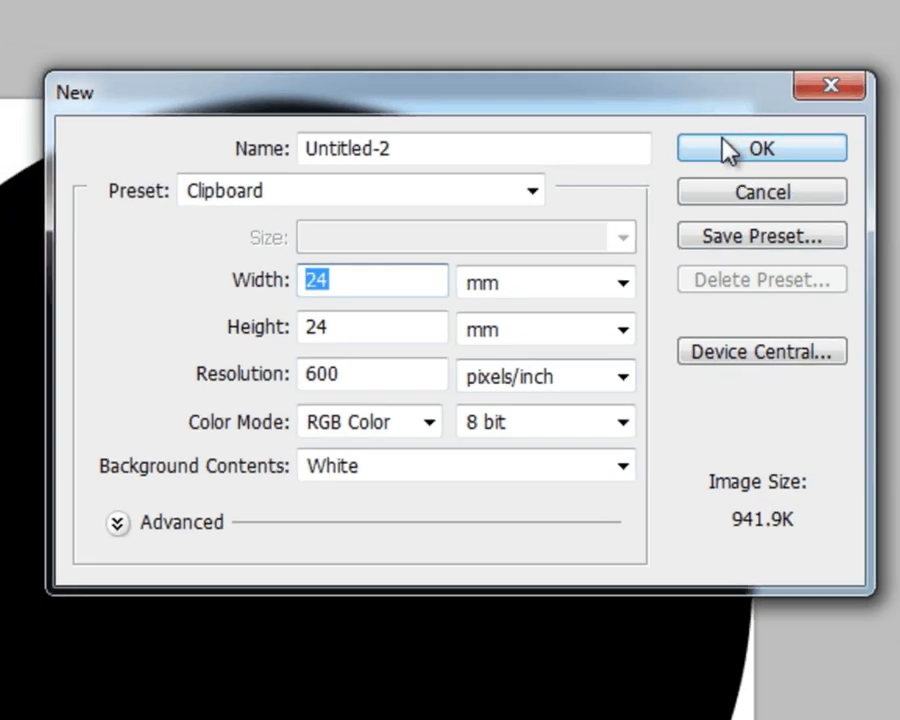
left_click(731, 150)
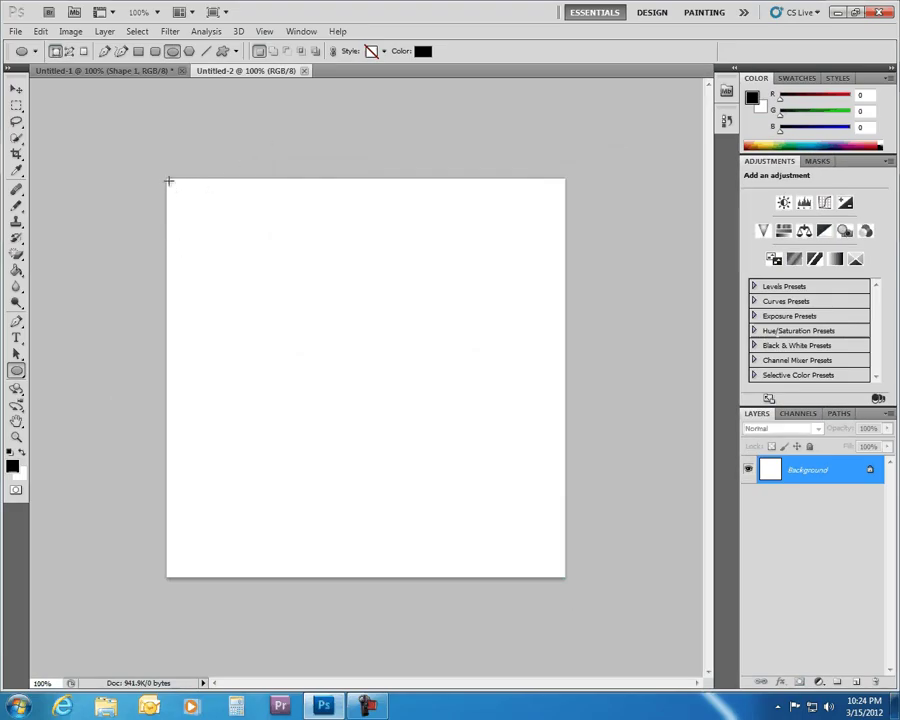
- Draw a canvas-filling black circle in Untitled-2, rasterize its Shape 1 layer, and select all
left_click_drag(168, 180, 564, 577)
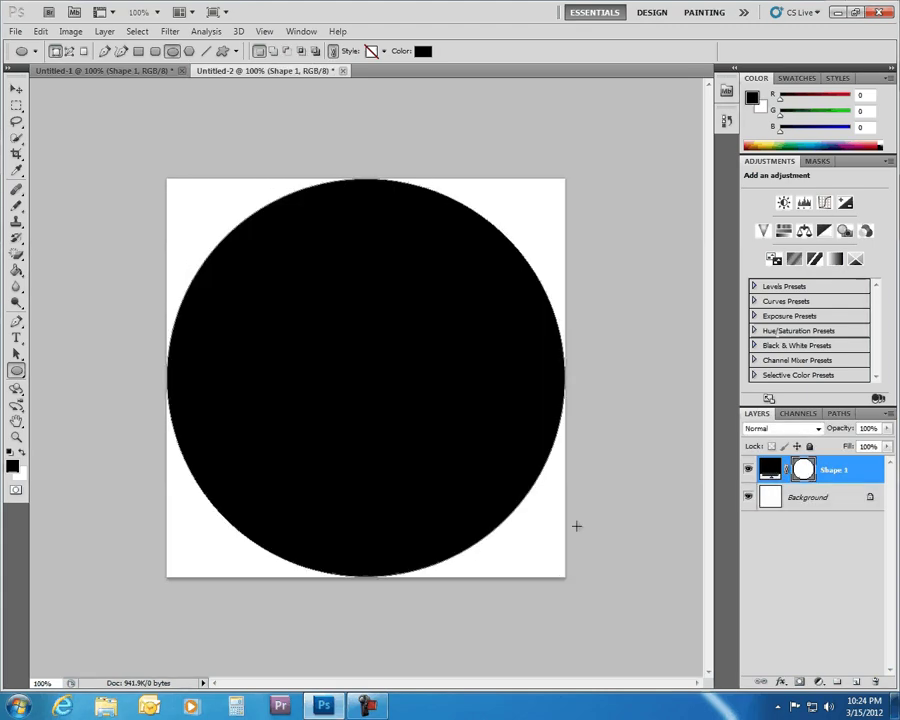
right_click(840, 474)
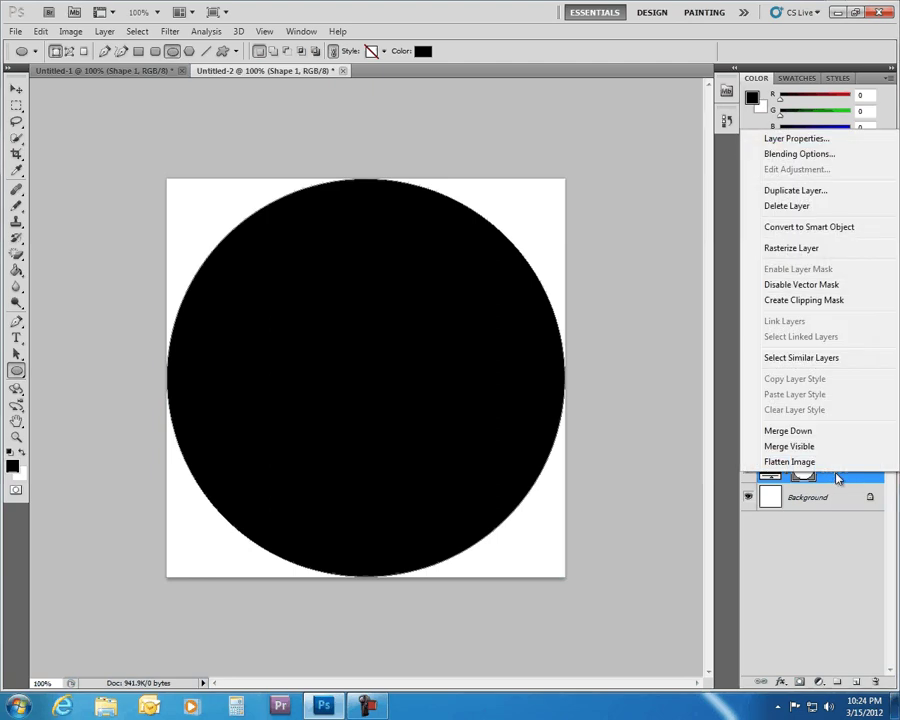
left_click(790, 250)
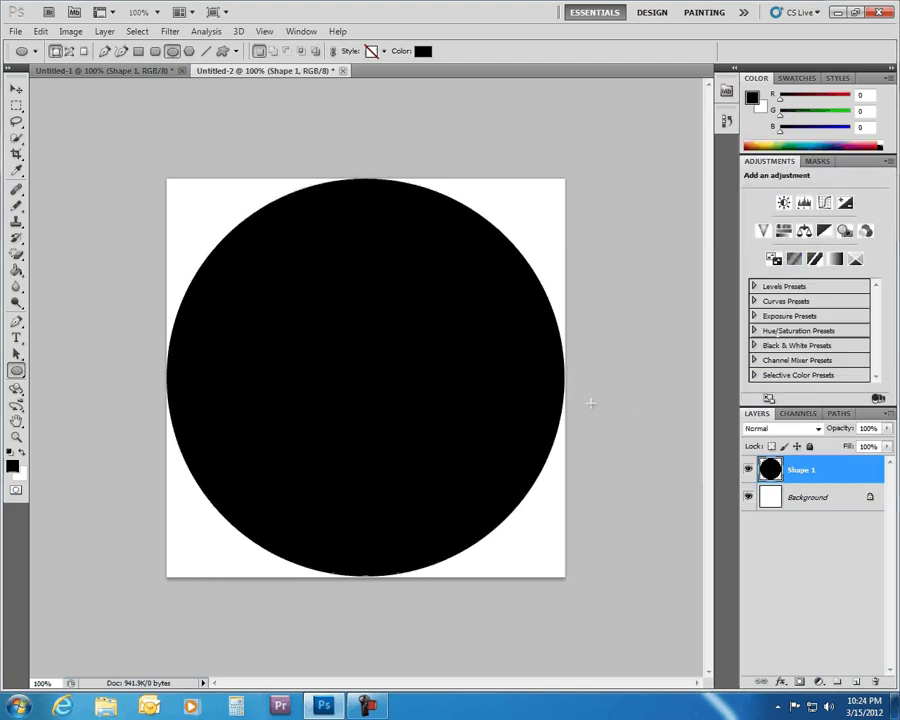
key("v")
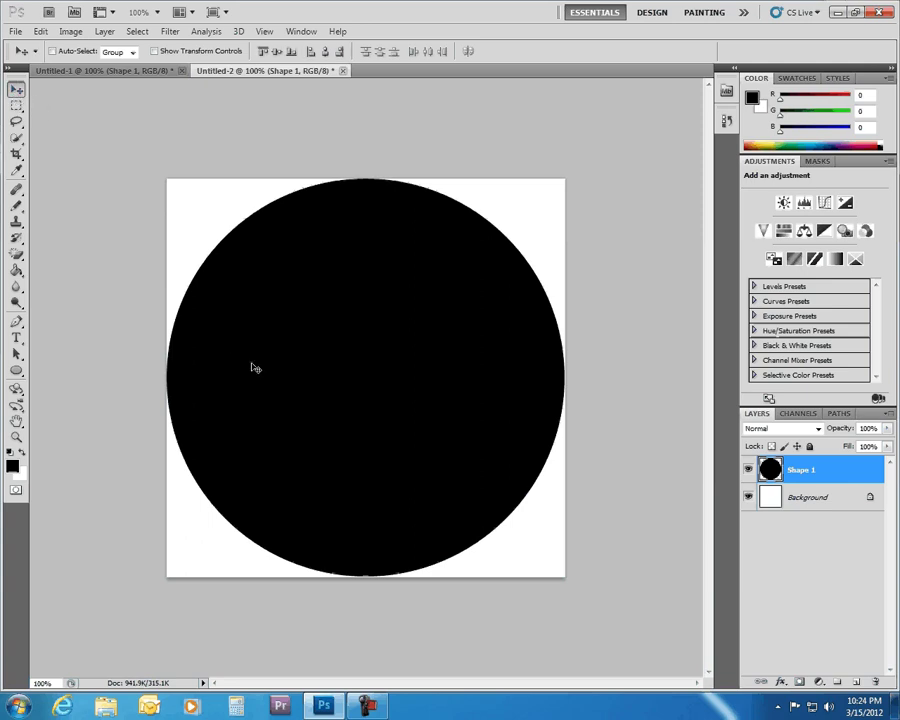
key("ctrl+a")
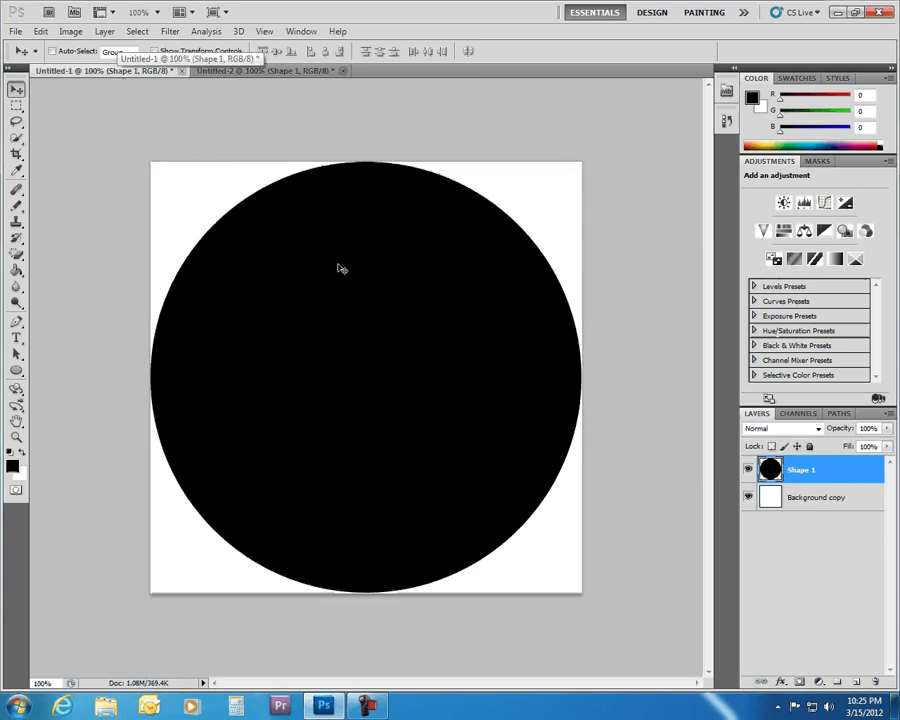
- Bring the circle into Untitled-1 as Layer 1, then toggle Shape 1's visibility to compare
key("ctrl+shift+alt+e")
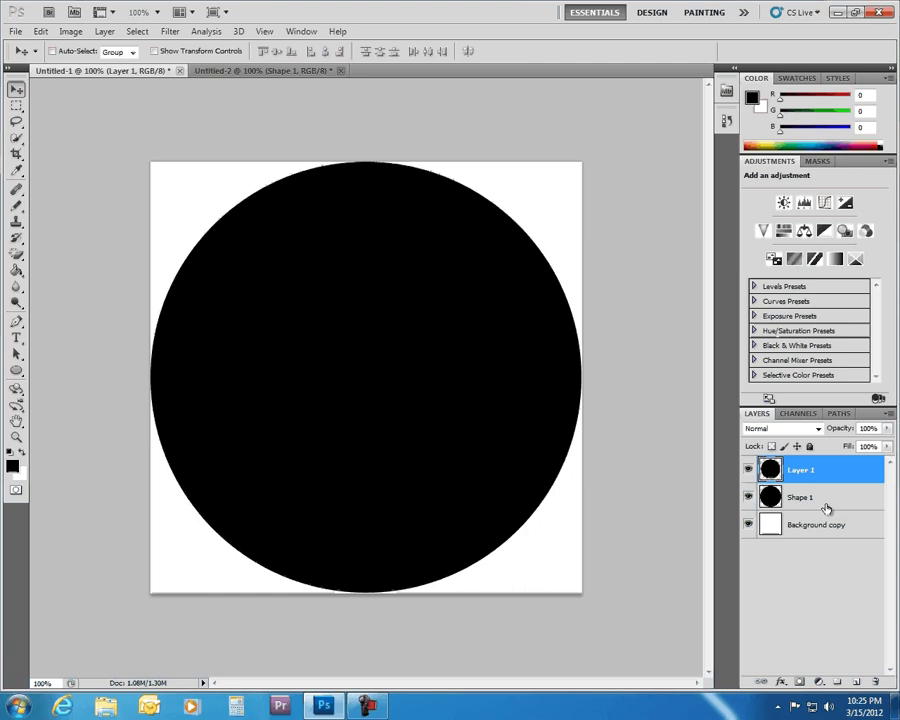
left_click(748, 497)
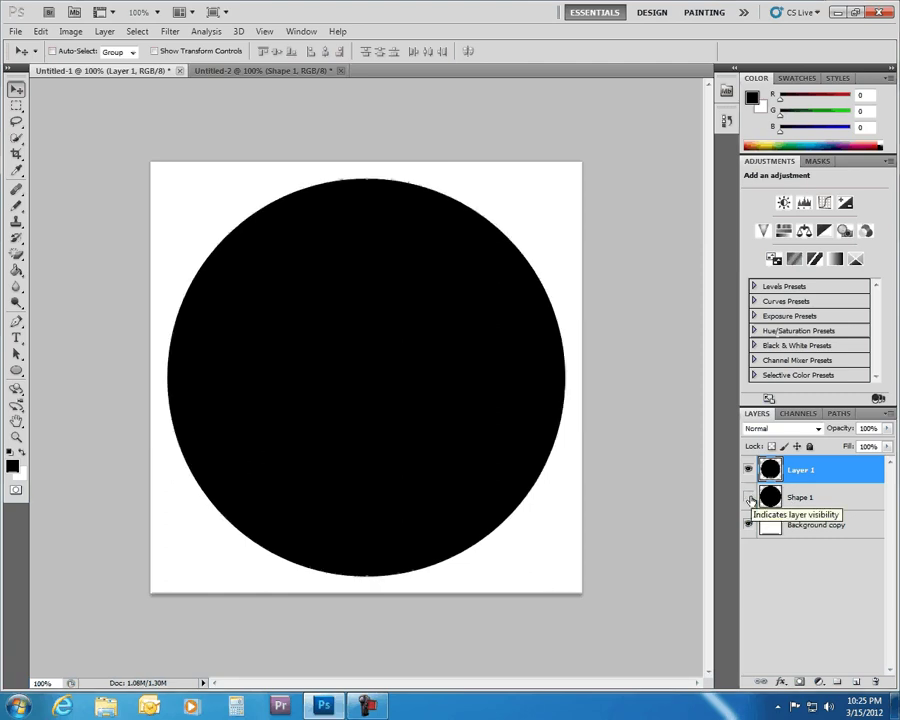
left_click(749, 497)
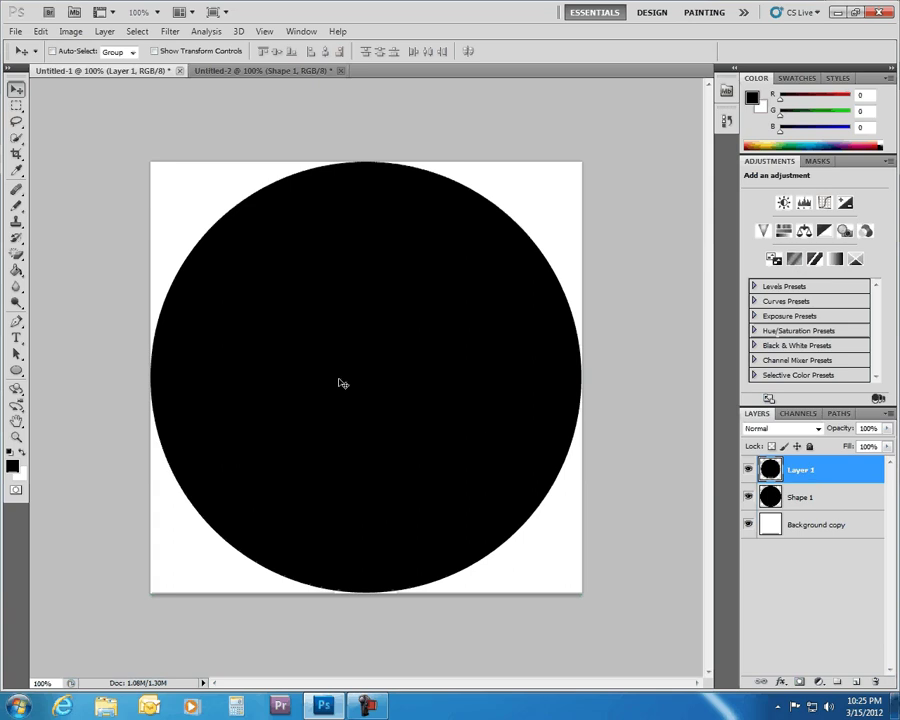
left_click(104, 31)
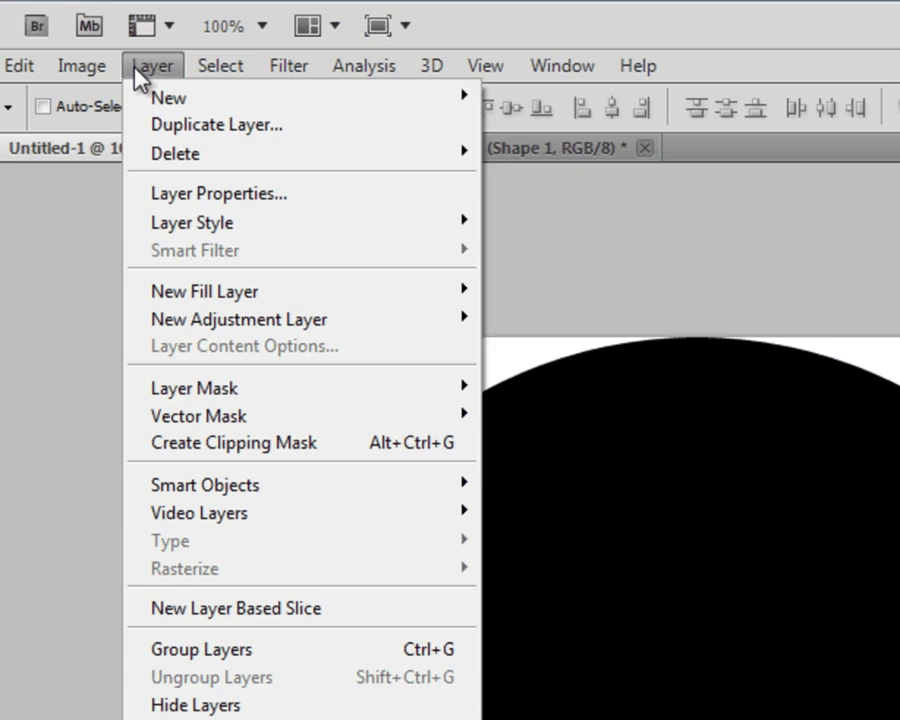
- Give Layer 1 a white (ffffff) Stroke layer style, forming a thin ring
mouse_move(223, 232)
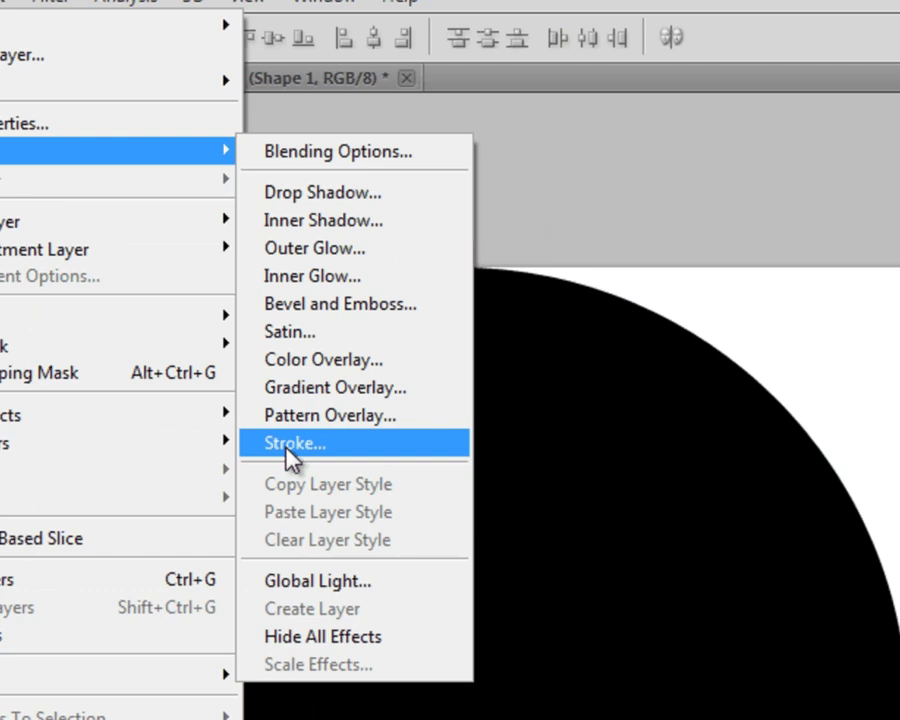
left_click(530, 515)
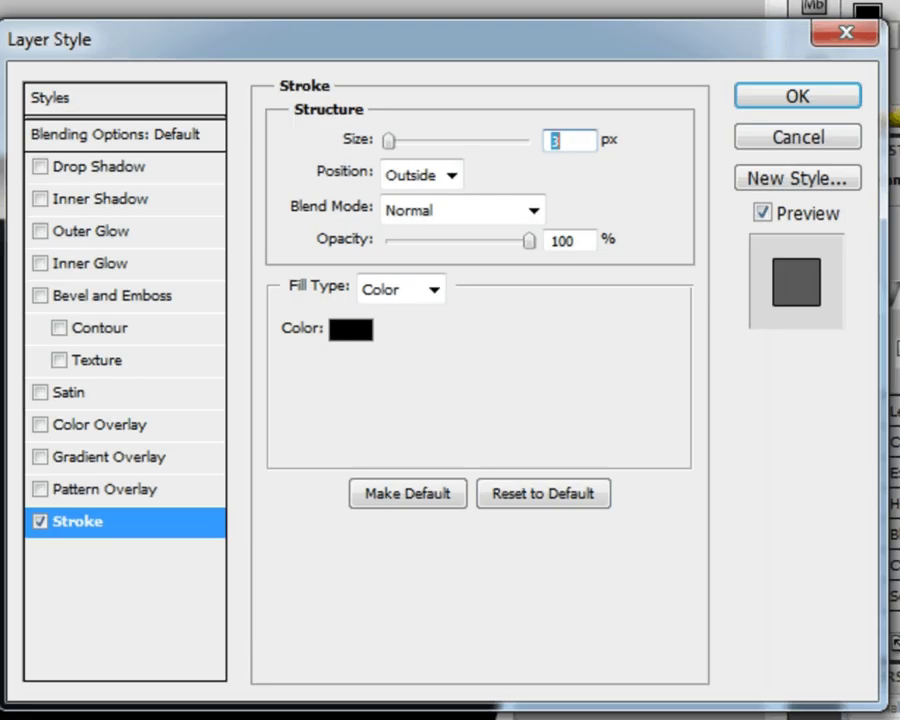
left_click(352, 331)
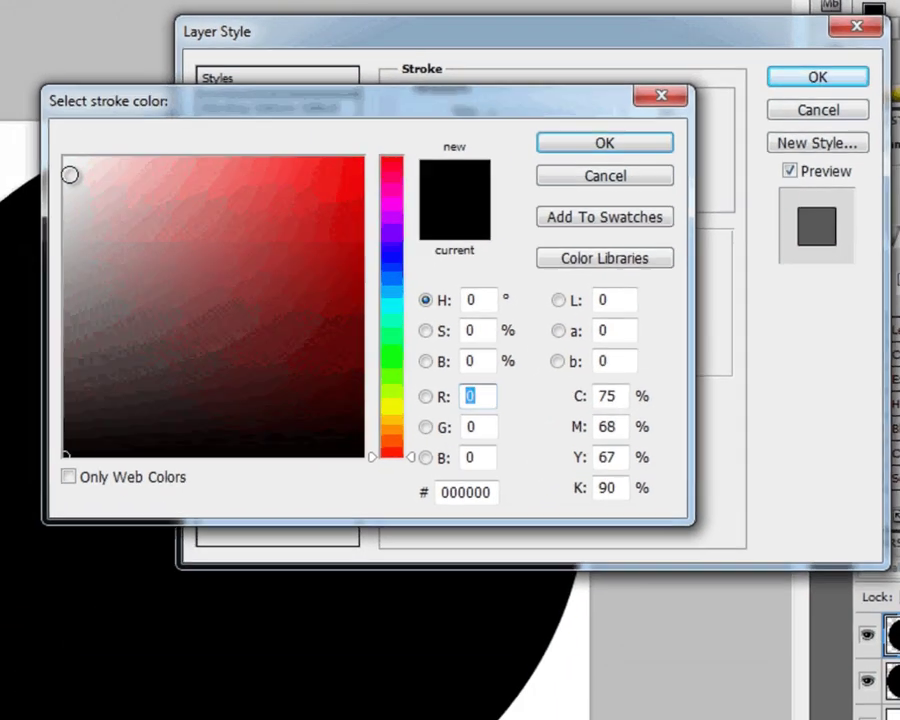
left_click_drag(70, 175, 41, 147)
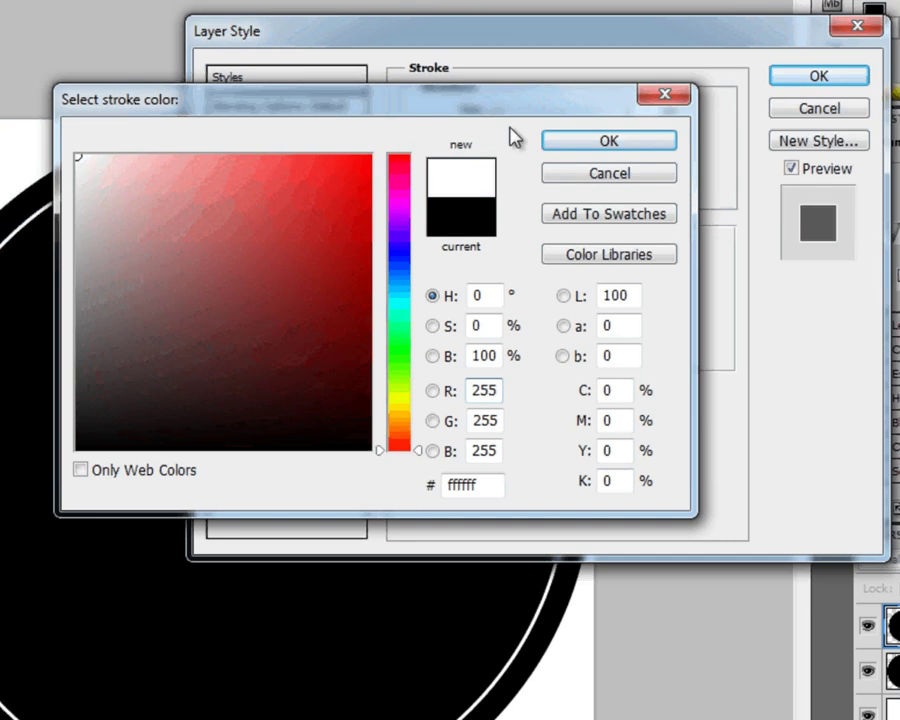
left_click(581, 148)
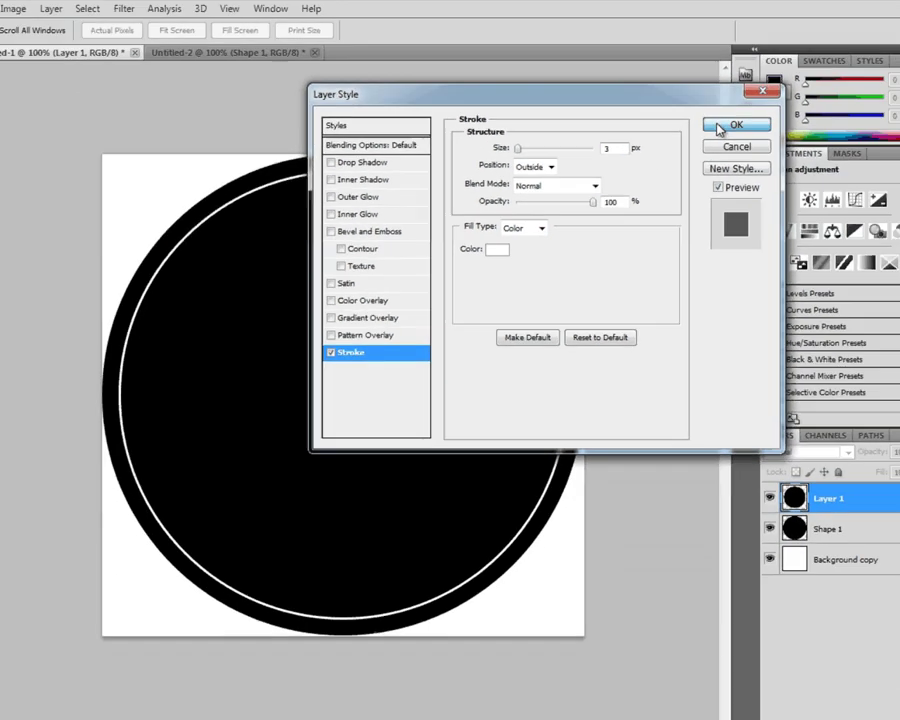
left_click(780, 78)
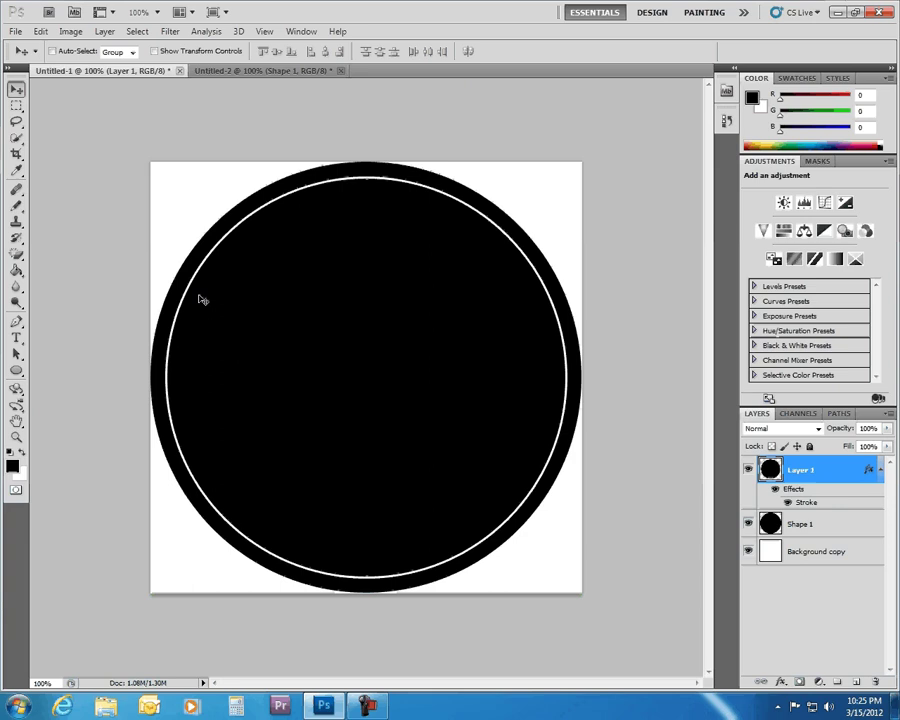
- Enter a K in Edwardian Script ITC inside the circle and colour it white
left_click(16, 339)
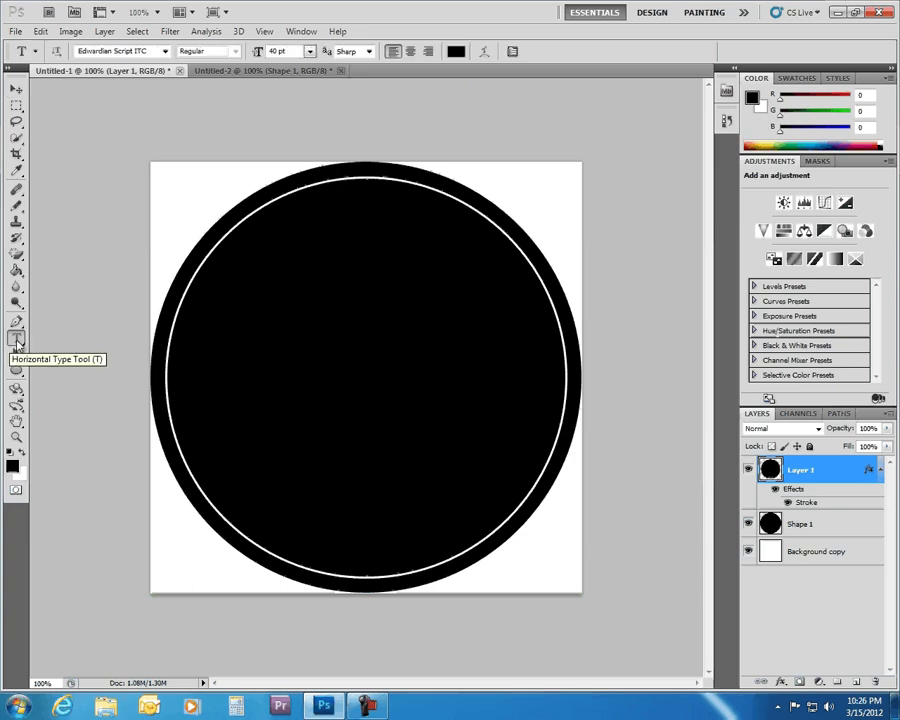
left_click(163, 51)
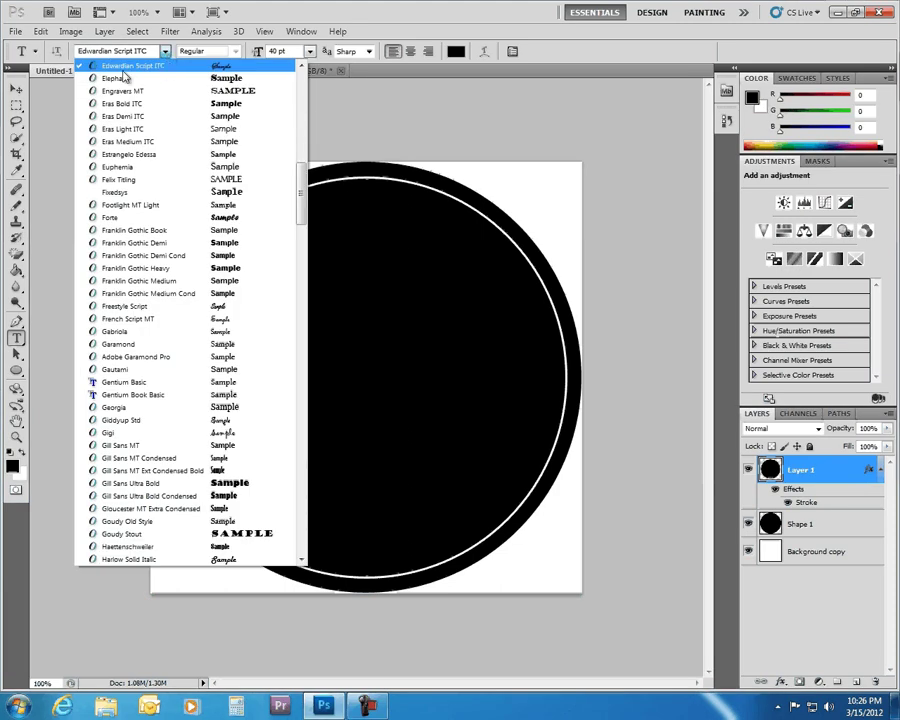
left_click(420, 117)
left_click(281, 452)
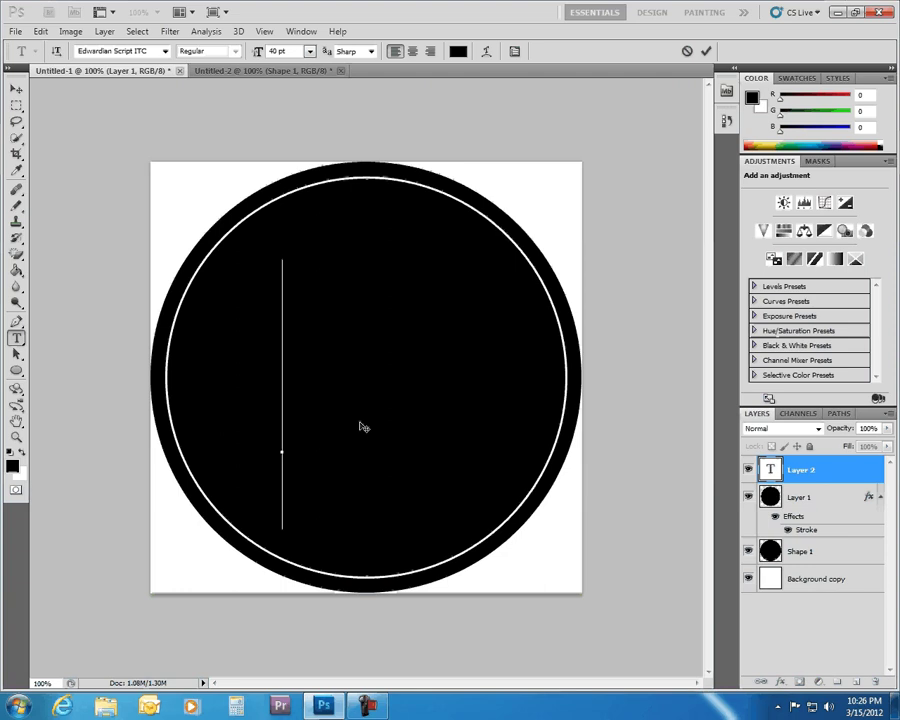
key("ctrl+v")
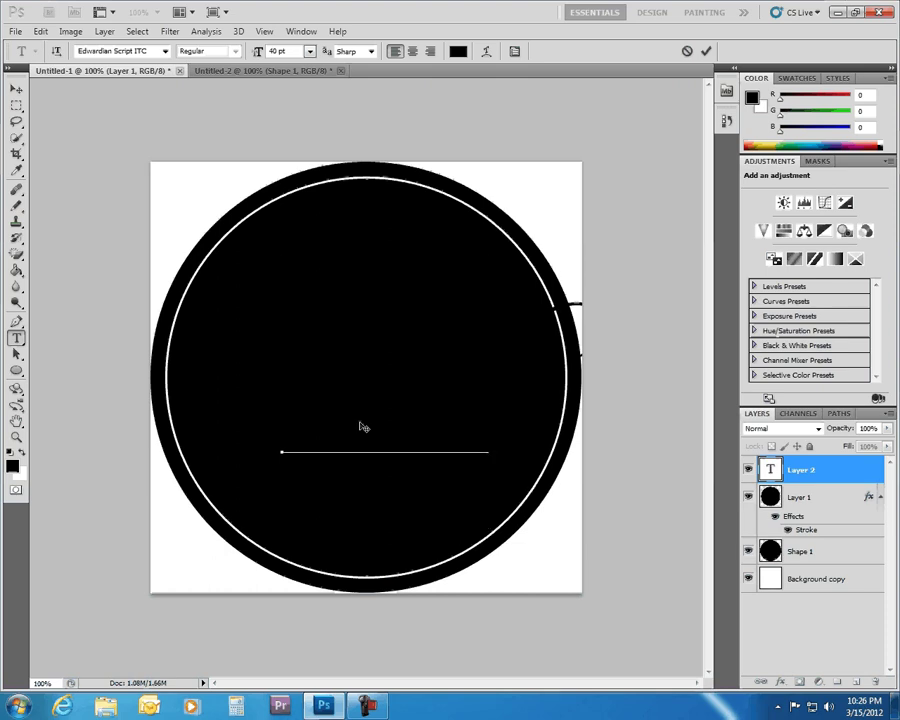
key("ctrl+a")
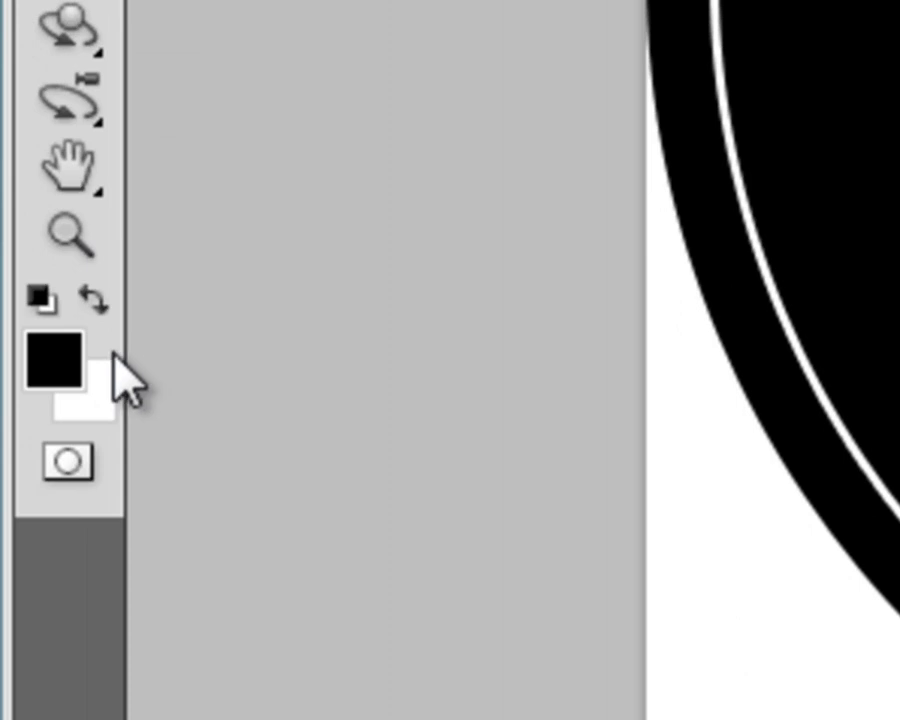
left_click(92, 297)
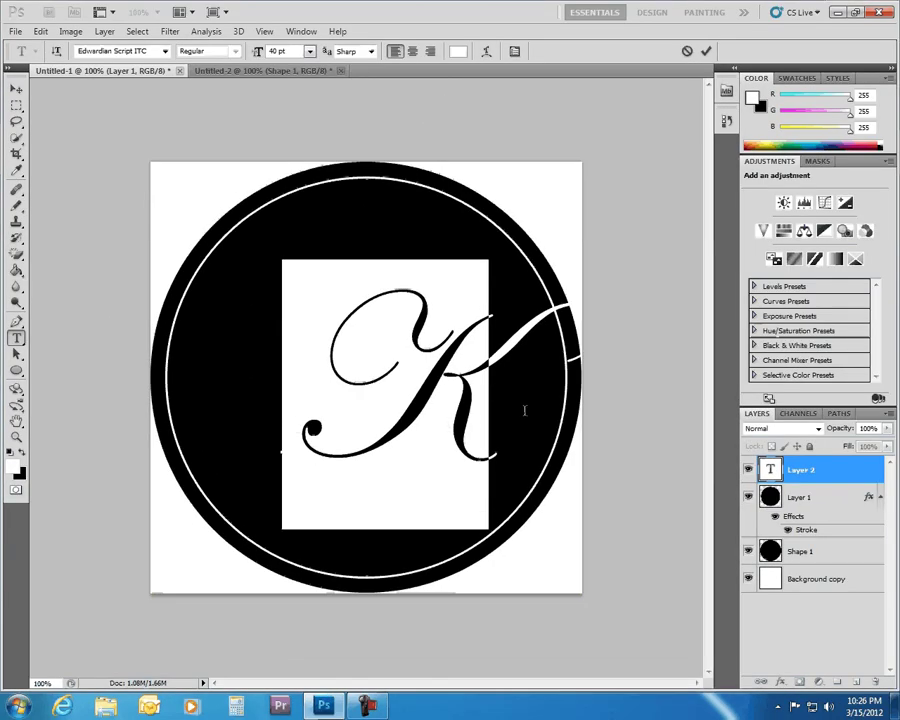
left_click(524, 410)
- Shift the K left within the circle and select its character for editing
left_click(16, 89)
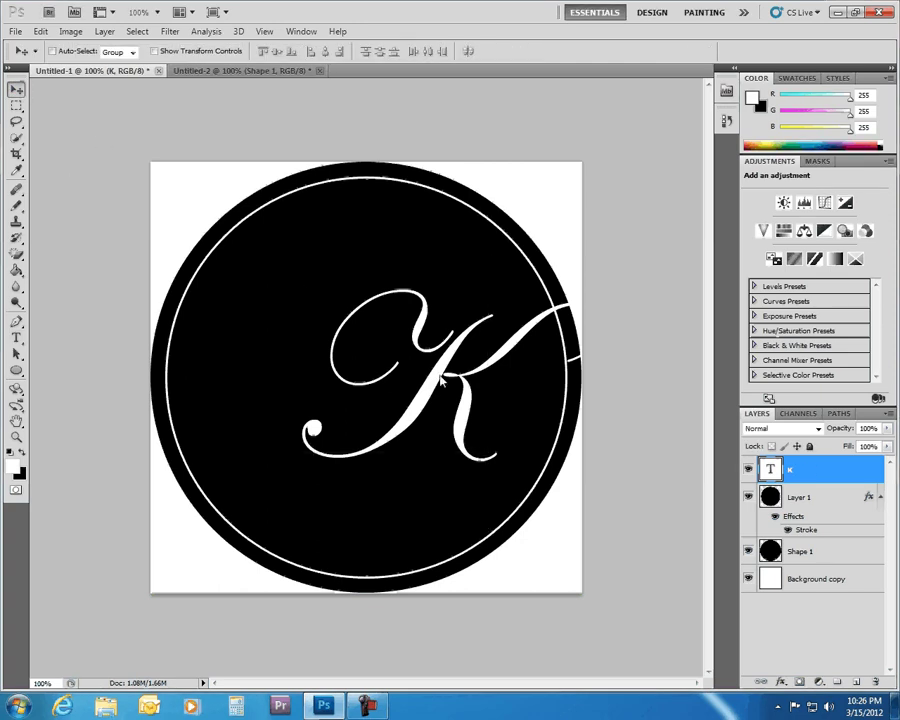
left_click_drag(440, 378, 391, 360)
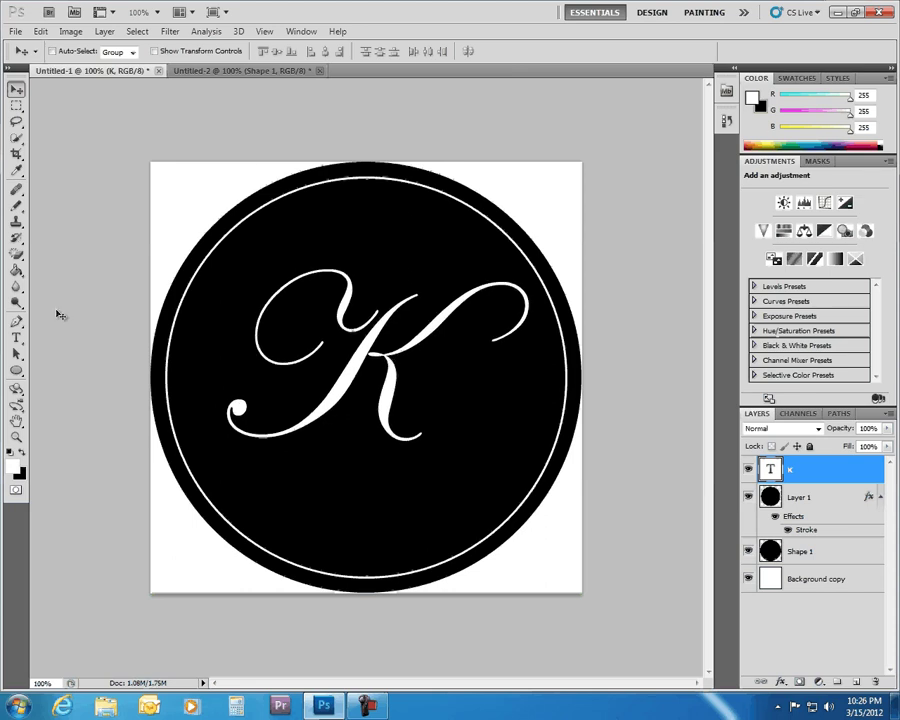
left_click(16, 337)
left_click(449, 366)
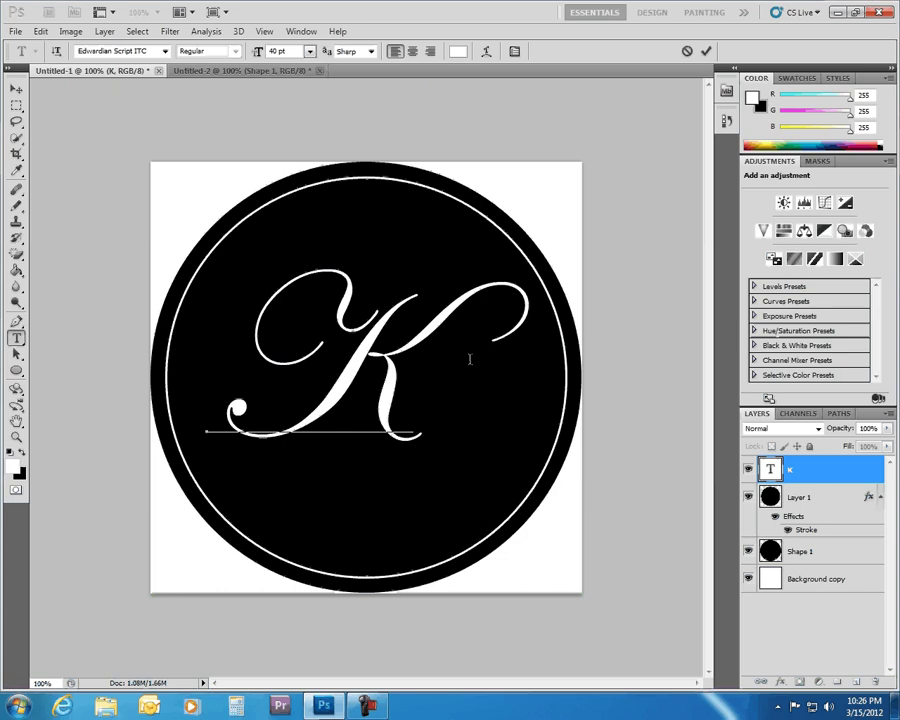
key("ctrl+a")
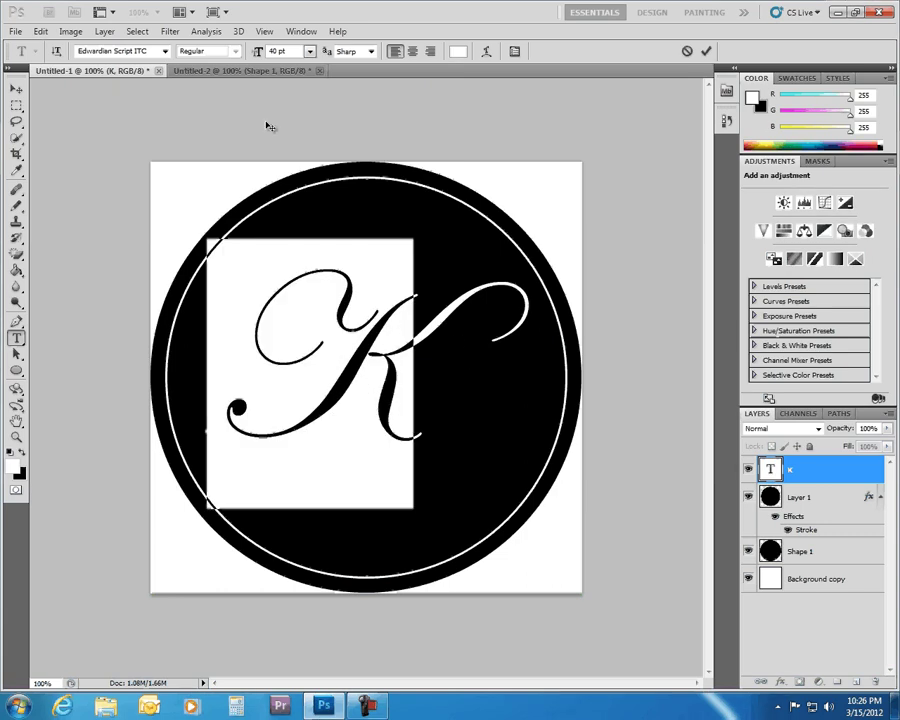
- Reduce the K's font size to 20 pt
left_click(310, 51)
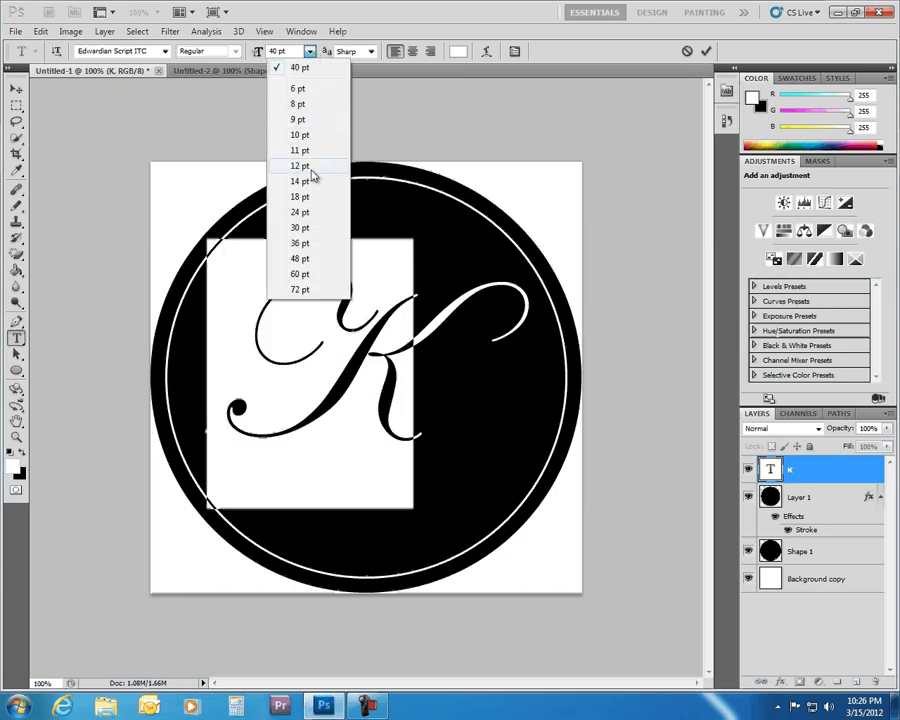
left_click(309, 212)
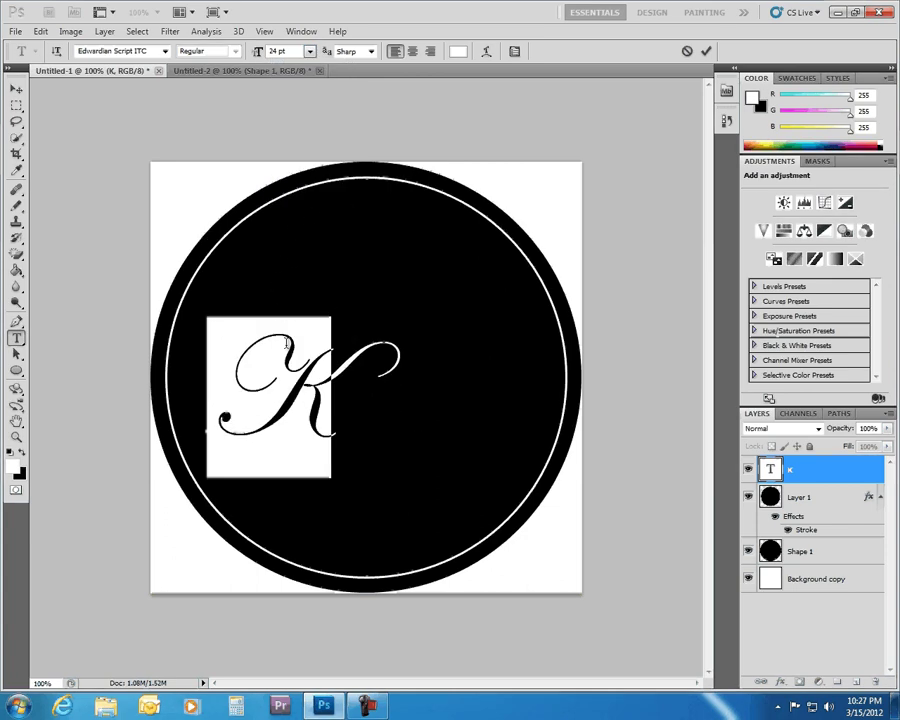
left_click(310, 52)
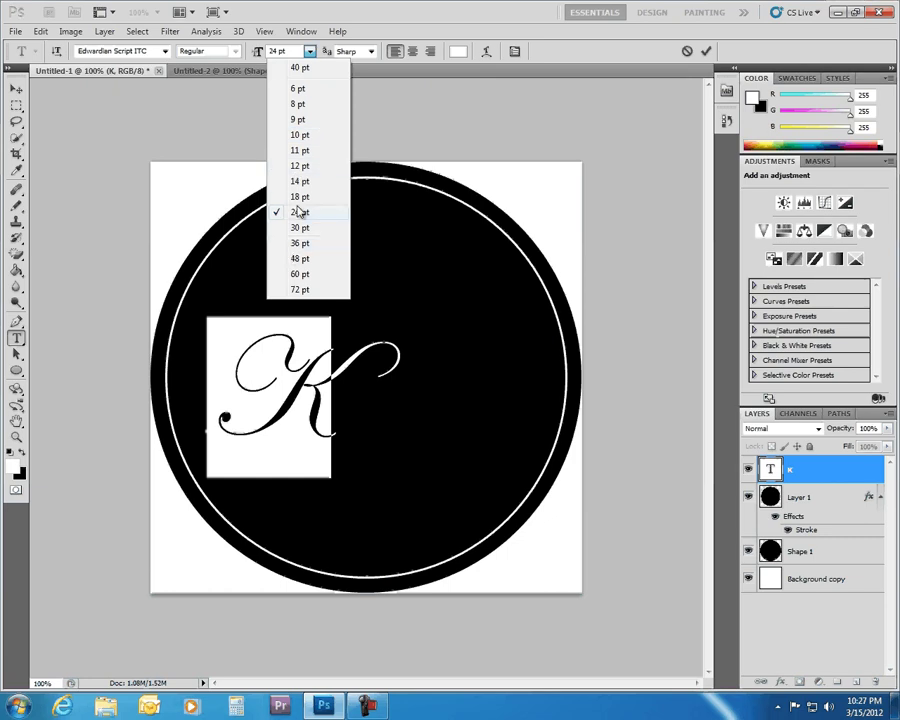
left_click(273, 48)
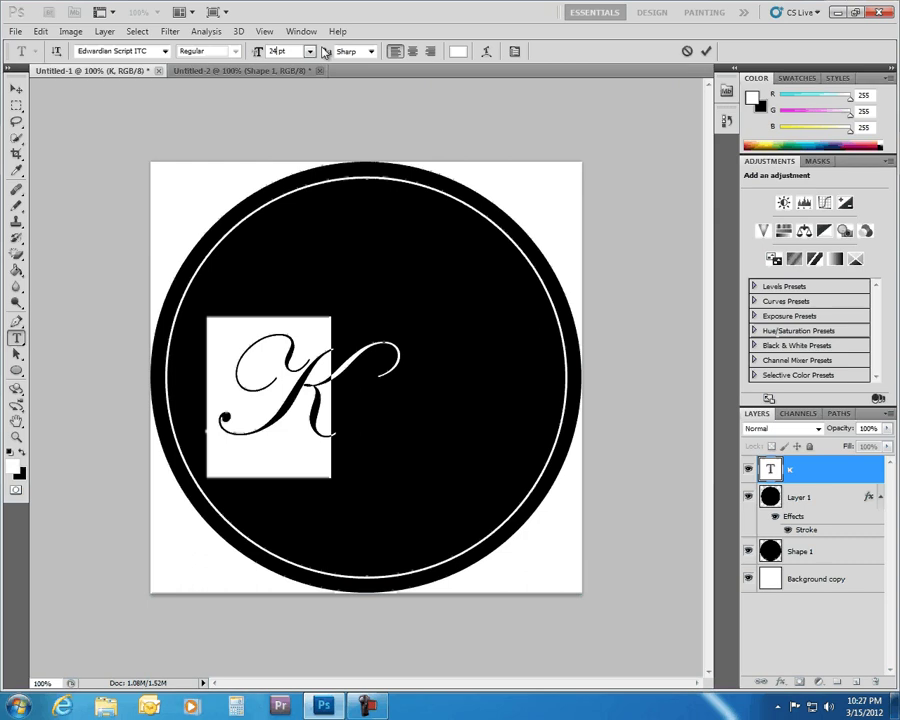
type("2")
key("Return")
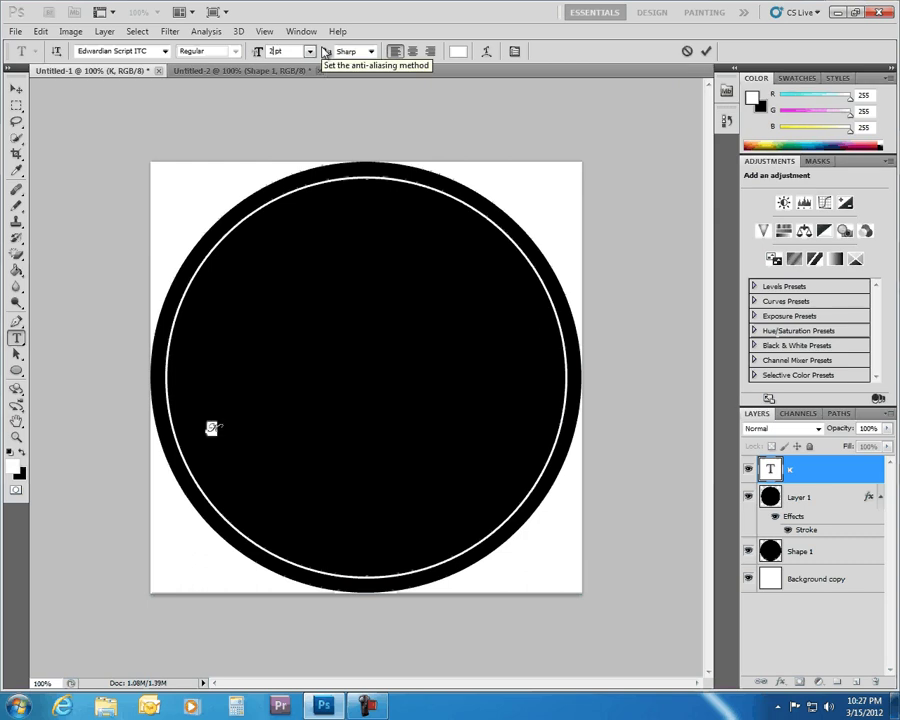
type("0")
key("Return")
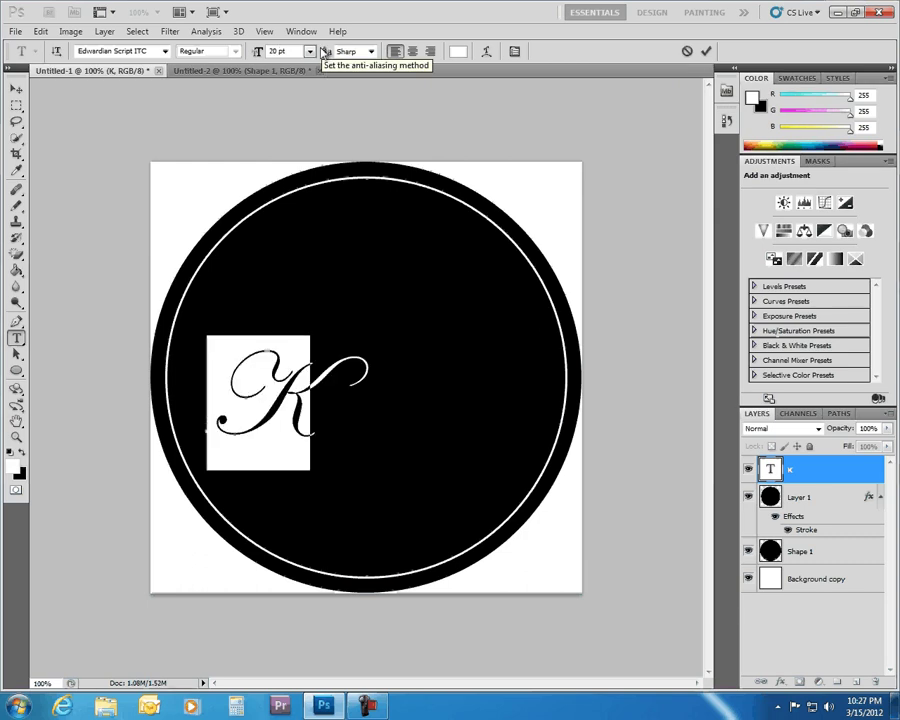
- Move the K up into the upper-left part of the black circle
left_click(16, 88)
left_click_drag(285, 383, 287, 319)
left_click(16, 338)
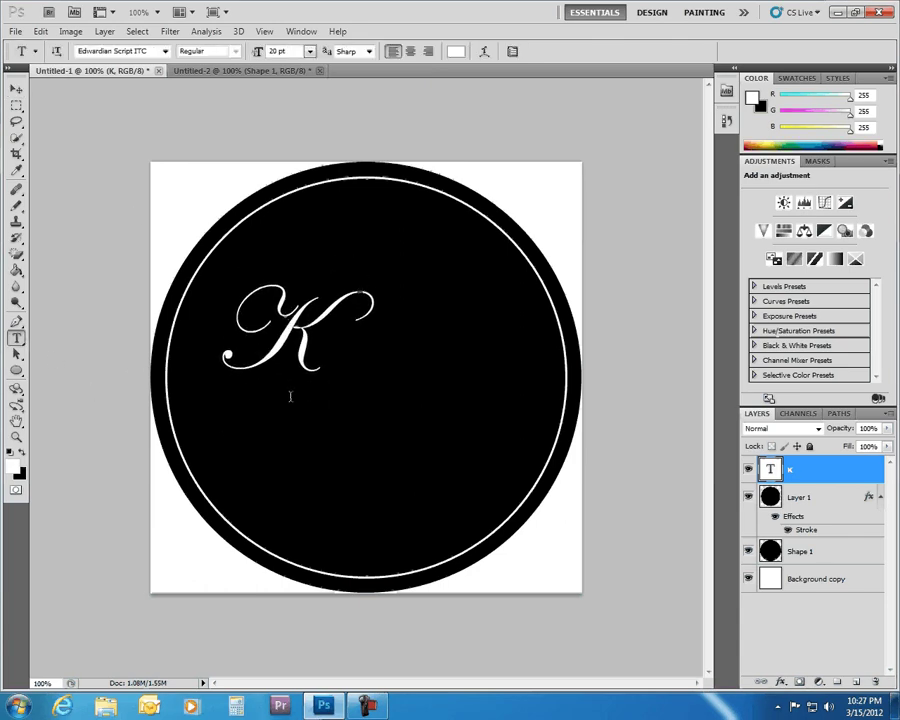
- Type a white script S in the circle's lower right and drag it up beside the K
left_click(421, 470)
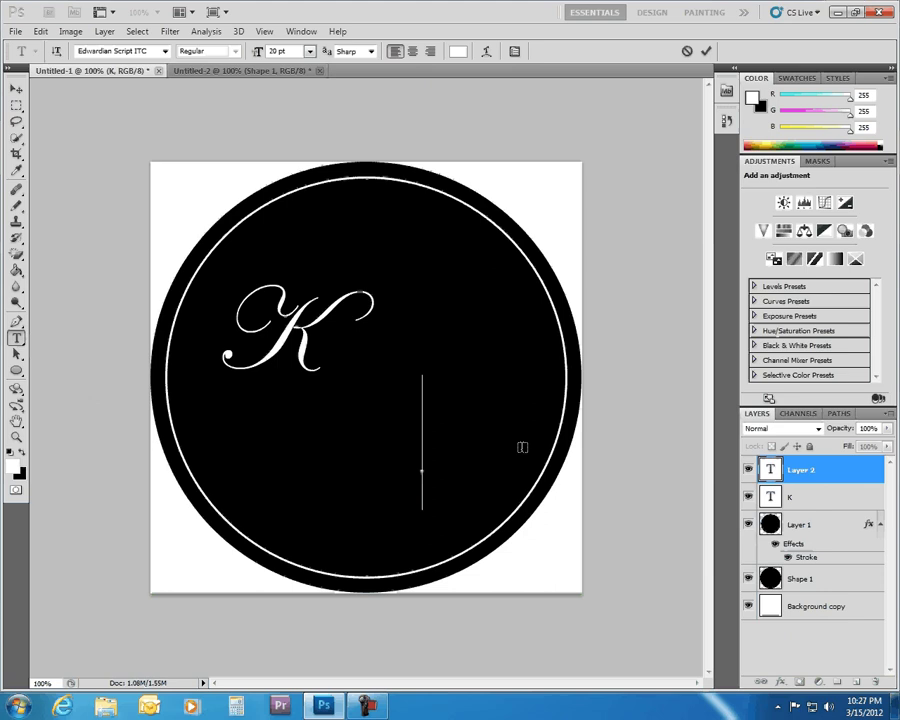
type("S")
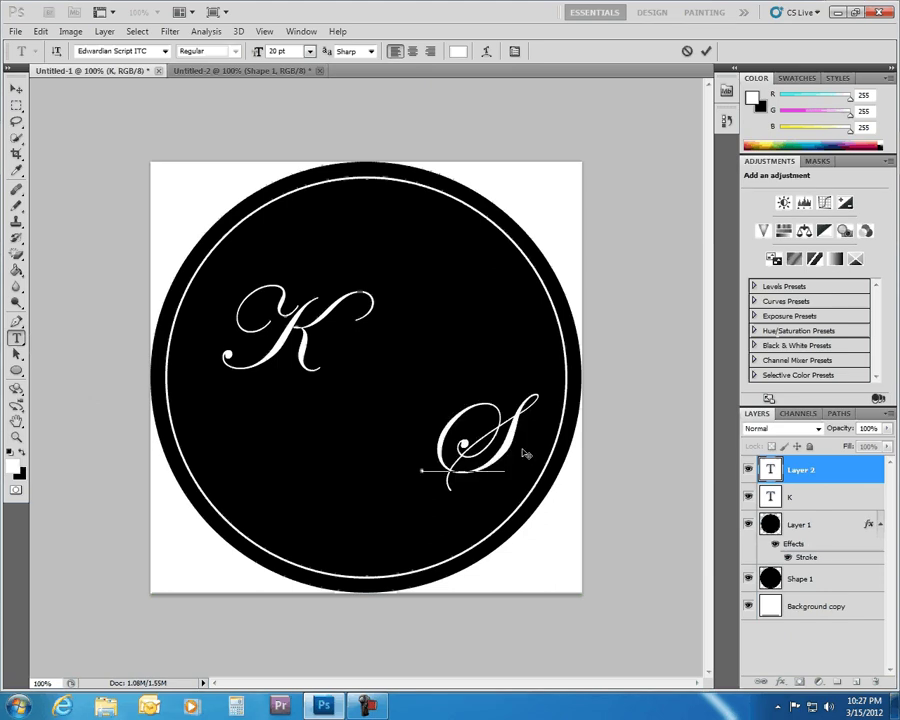
left_click(16, 89)
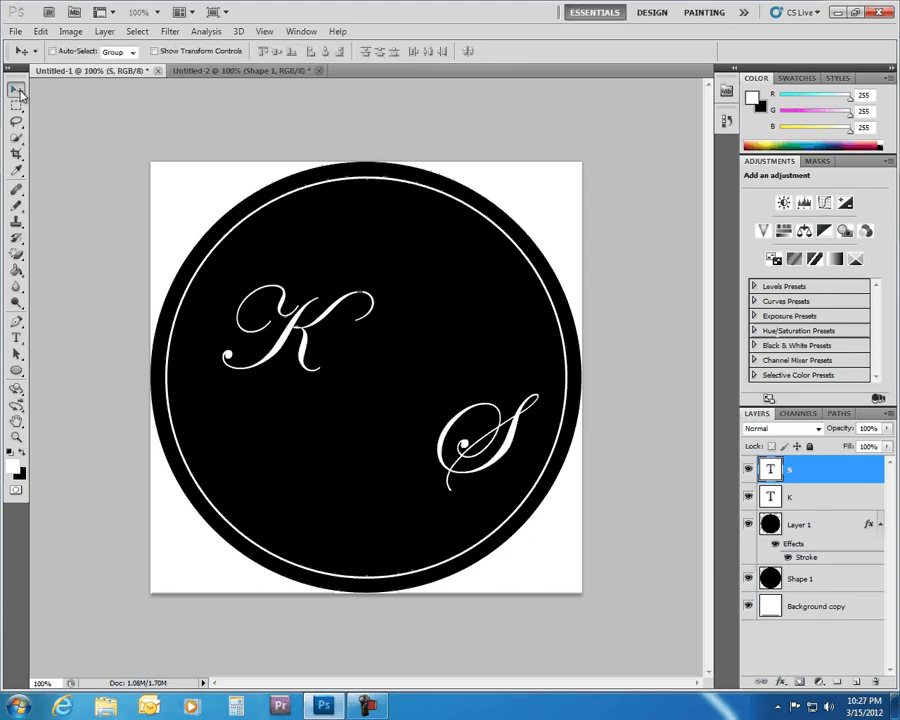
left_click_drag(500, 442, 462, 349)
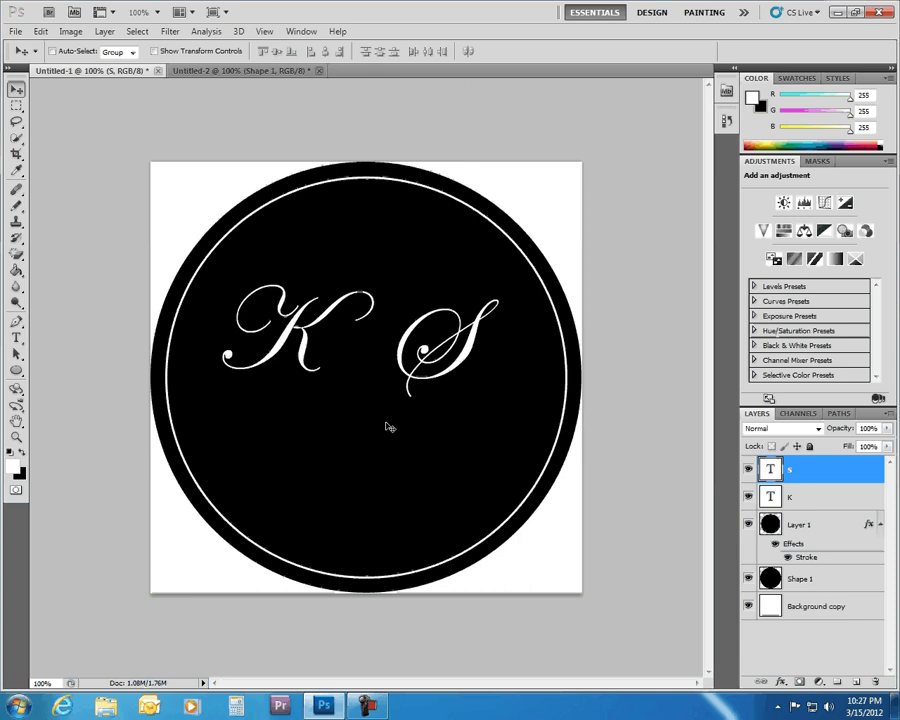
- Type a script V below the K and S, enlarge it, and move it centre-left
left_click(19, 339)
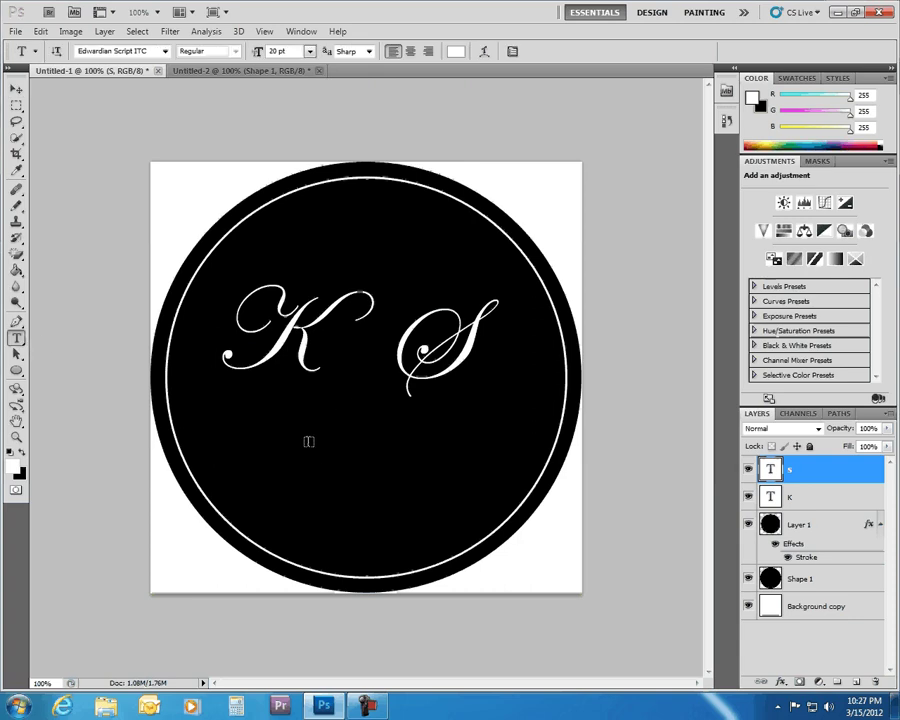
left_click(322, 472)
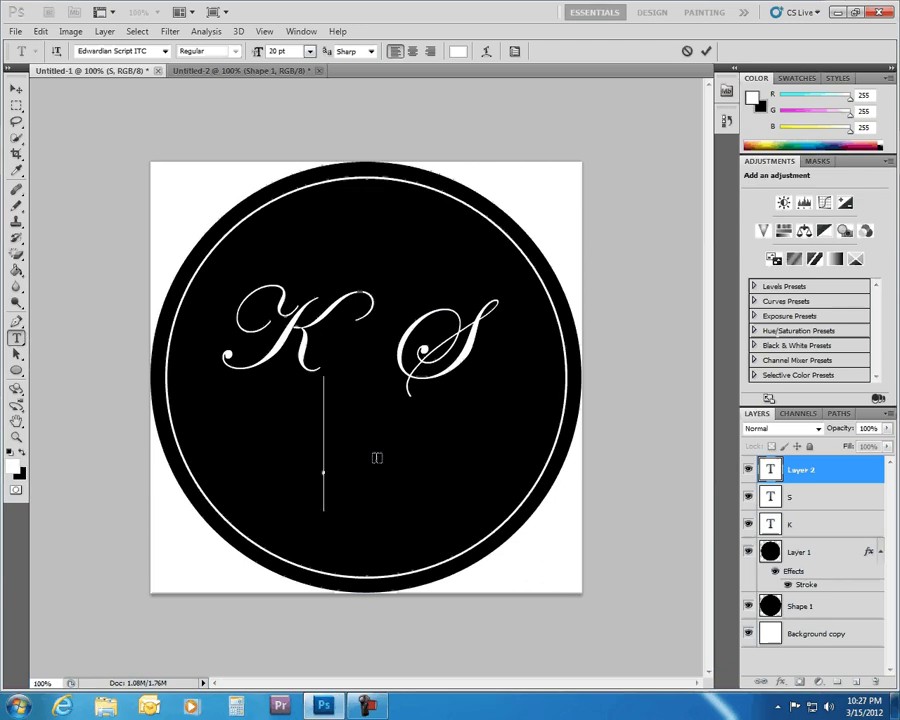
type("V")
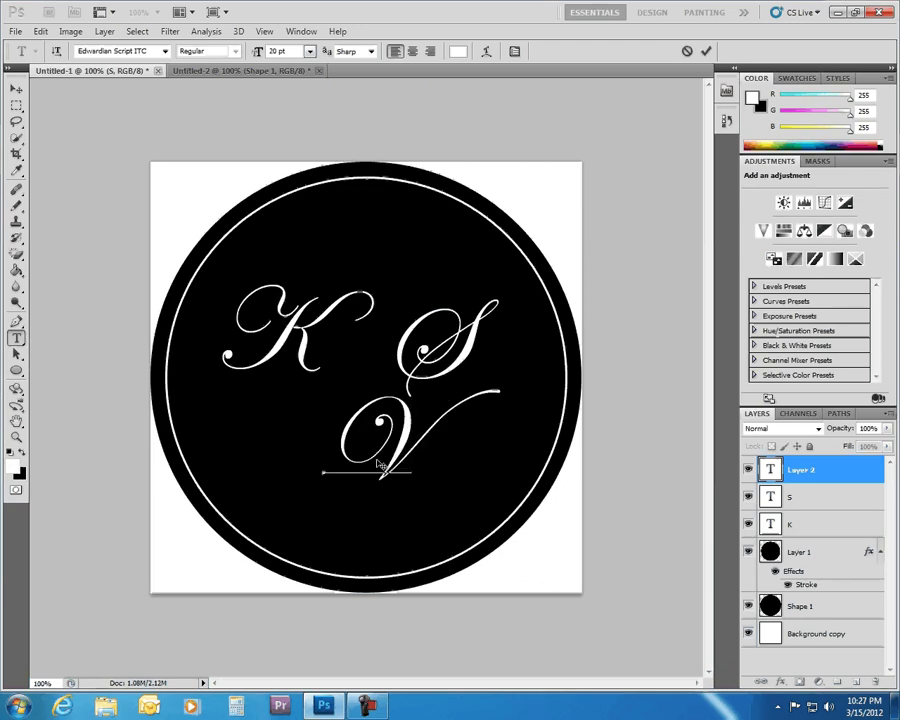
double_click(380, 465)
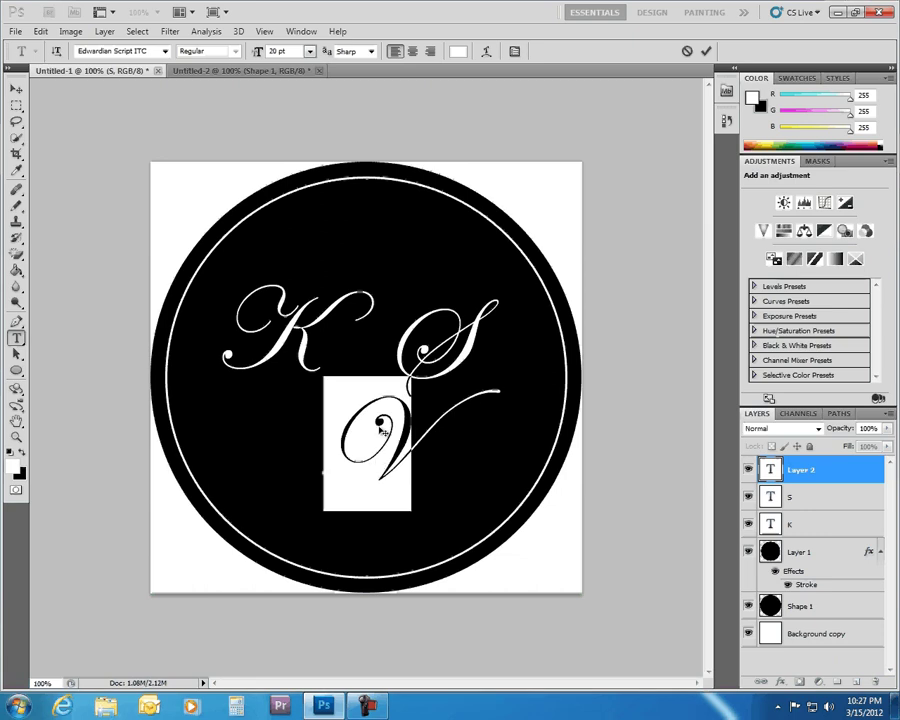
left_click(310, 51)
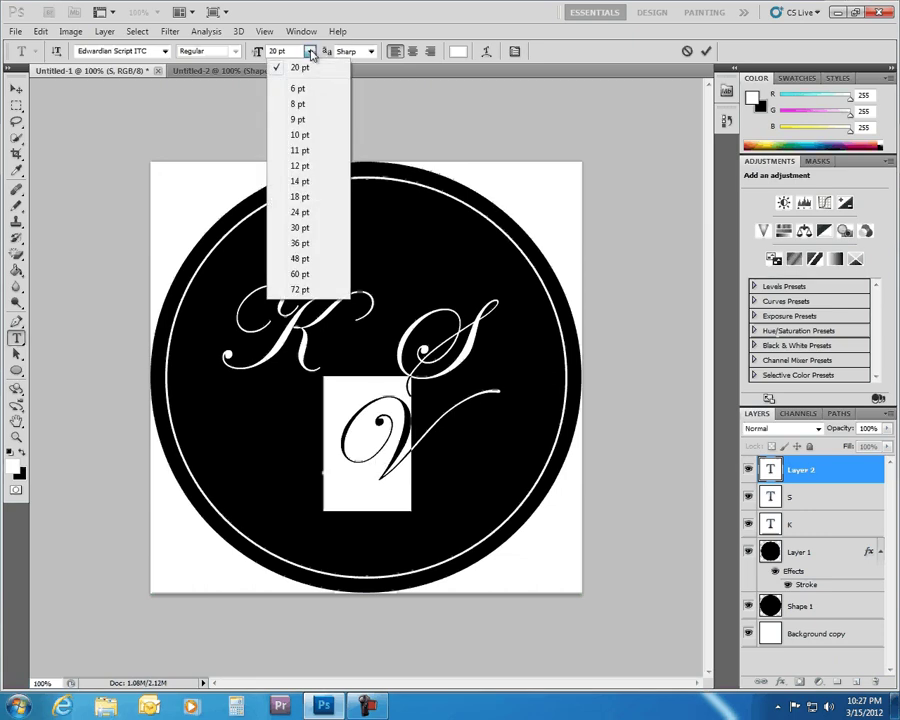
left_click(311, 244)
left_click(310, 51)
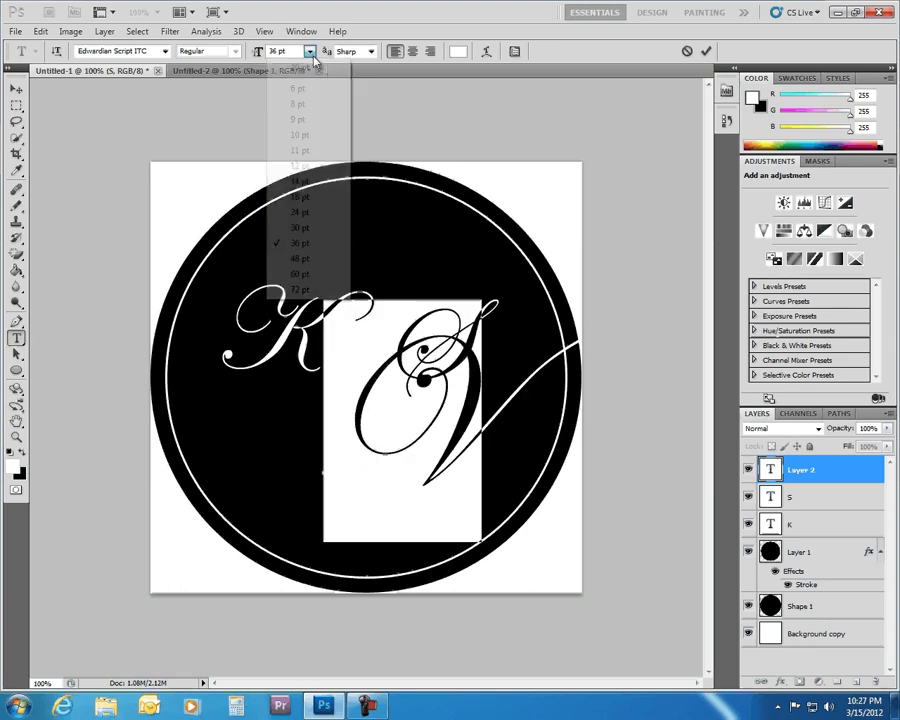
left_click(334, 291)
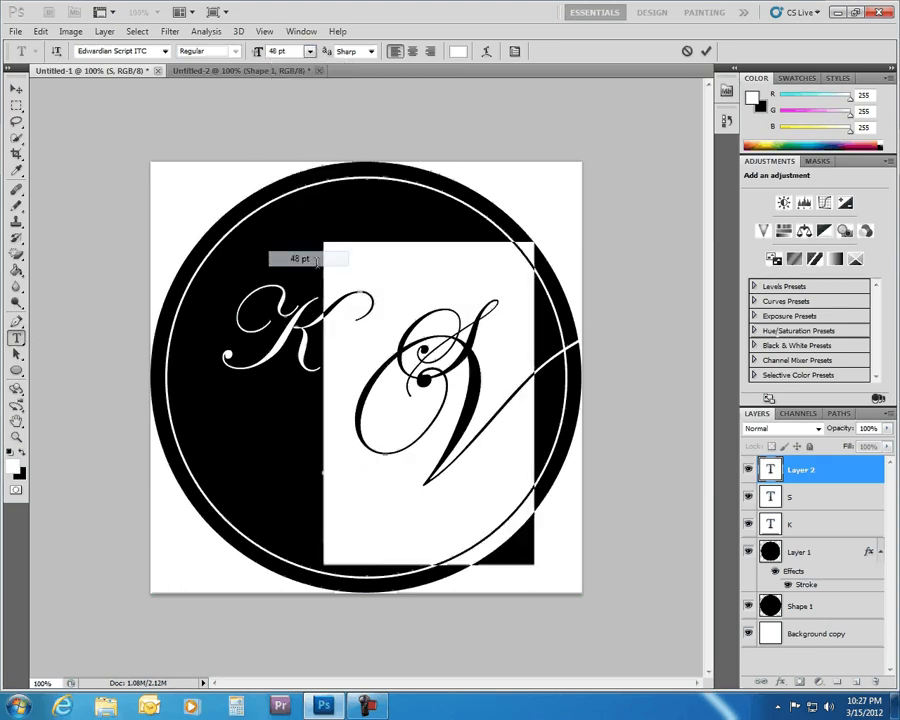
left_click(16, 89)
left_click_drag(453, 410, 366, 387)
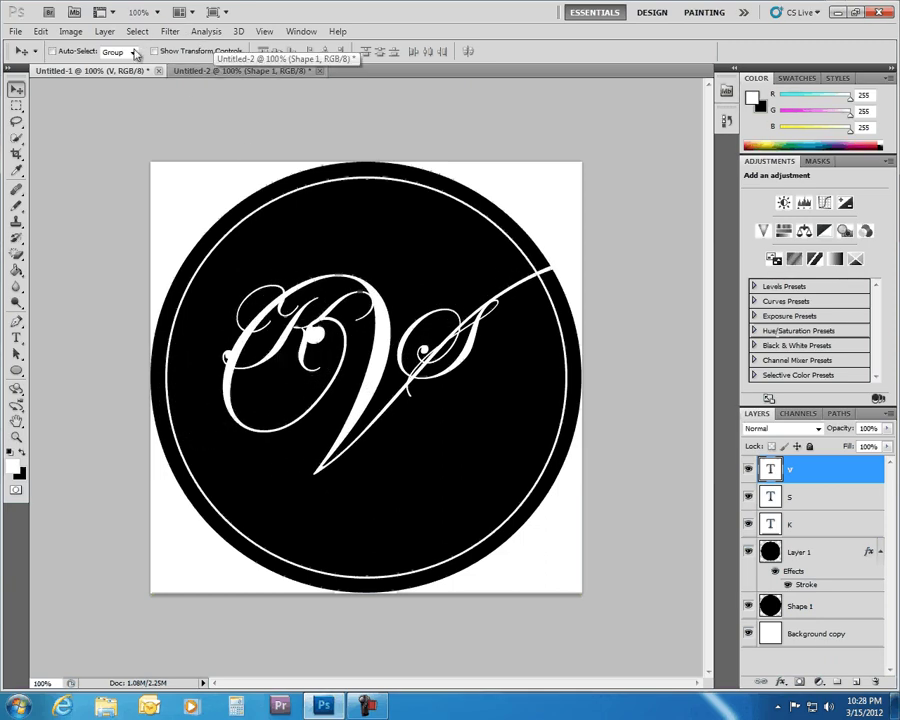
- Resize the V to 36 pt and shift it up and right into place
left_click(17, 337)
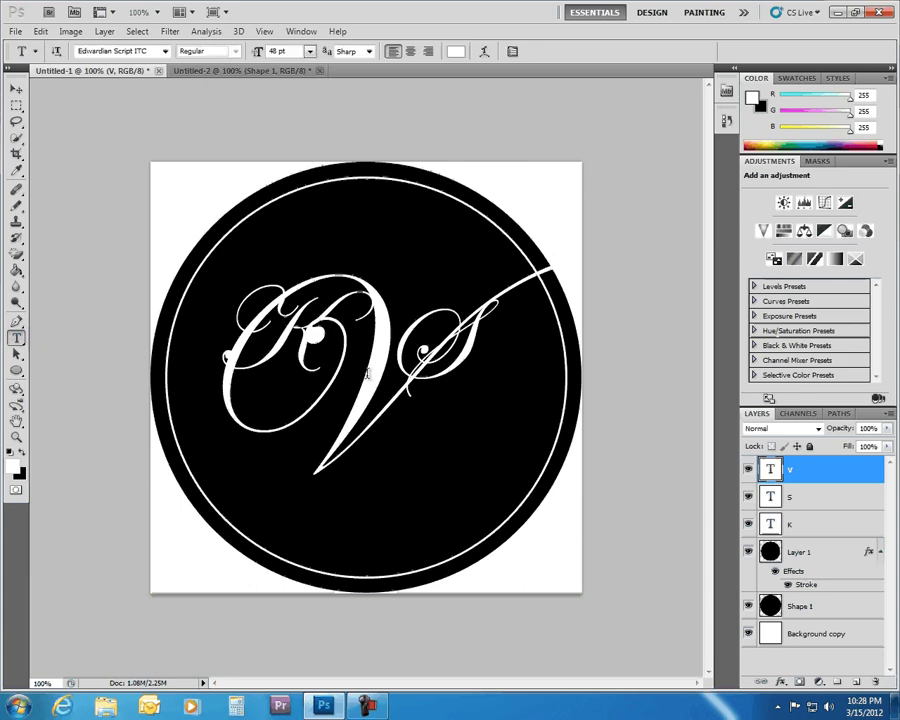
left_click(437, 390)
key("ctrl+a")
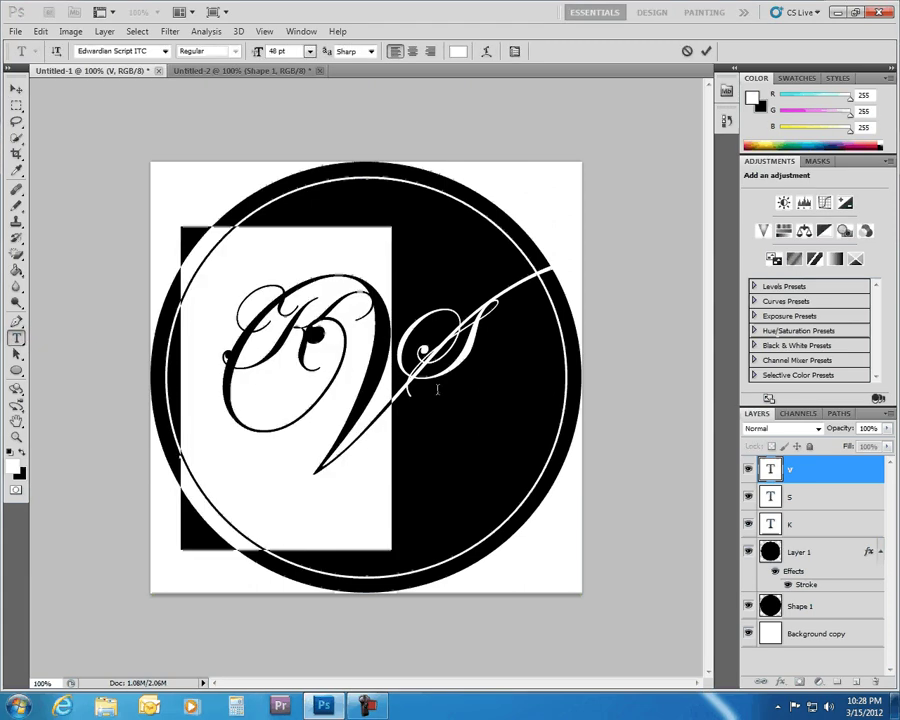
left_click(310, 51)
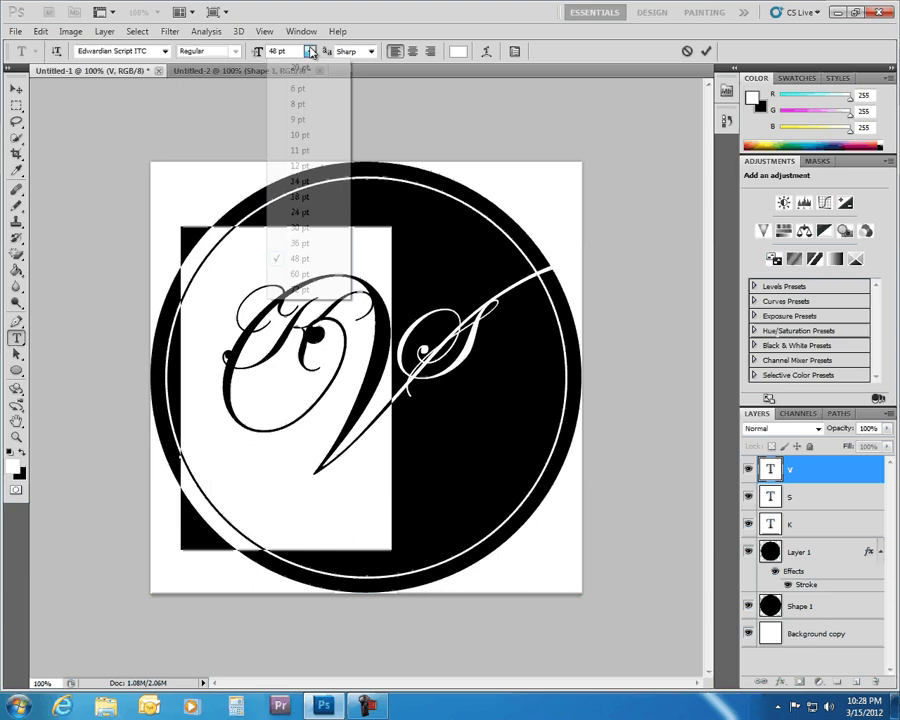
left_click(306, 243)
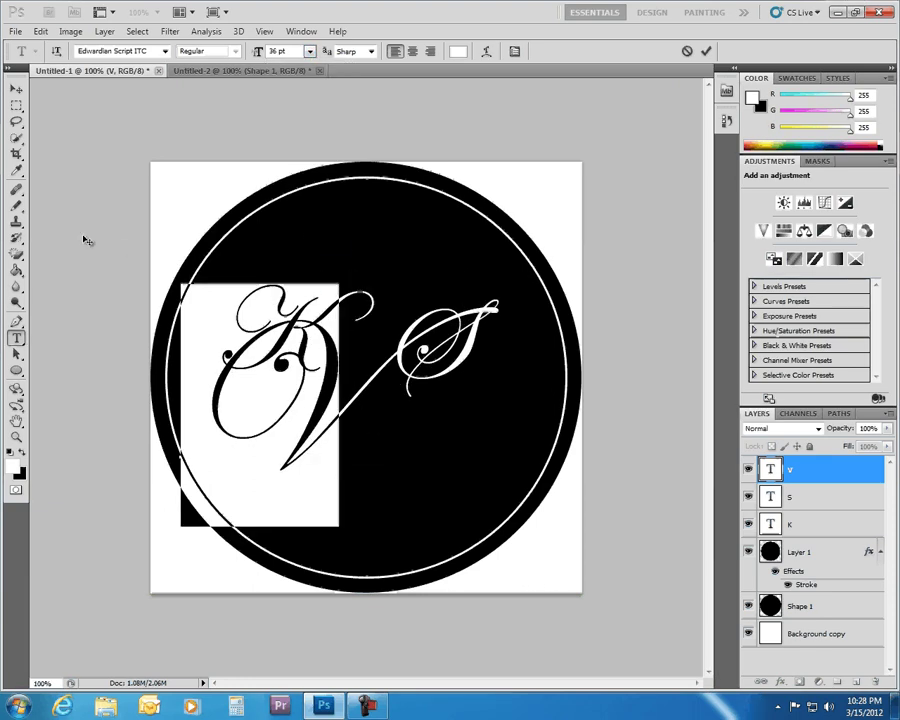
left_click(16, 89)
left_click_drag(331, 421, 354, 424)
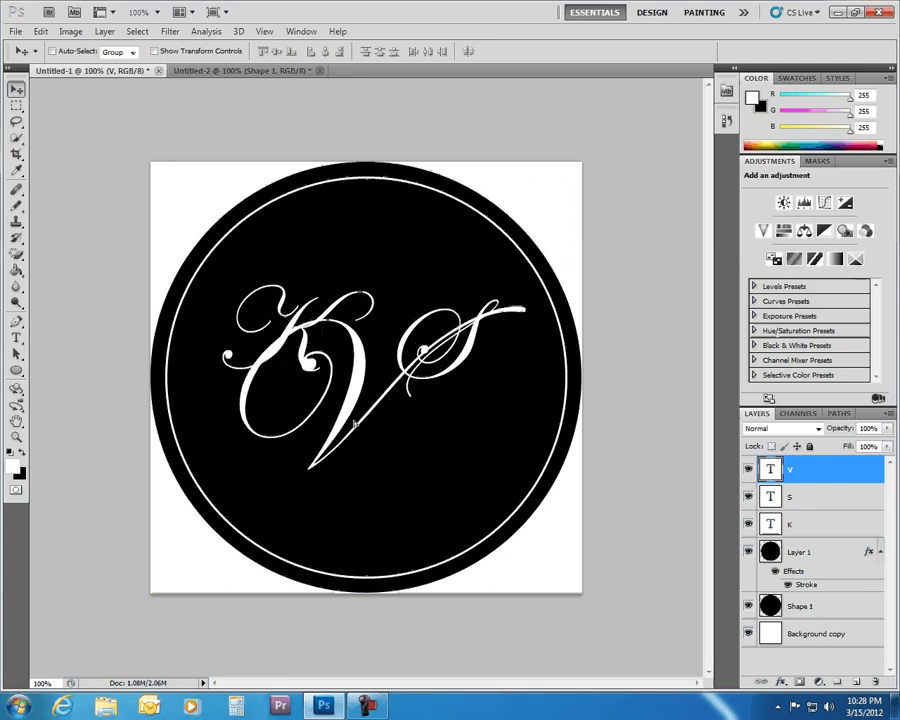
- Move the K up-left, the S down to the V's lower right, and nudge the V slightly
left_click(825, 524)
left_click_drag(289, 315, 285, 250)
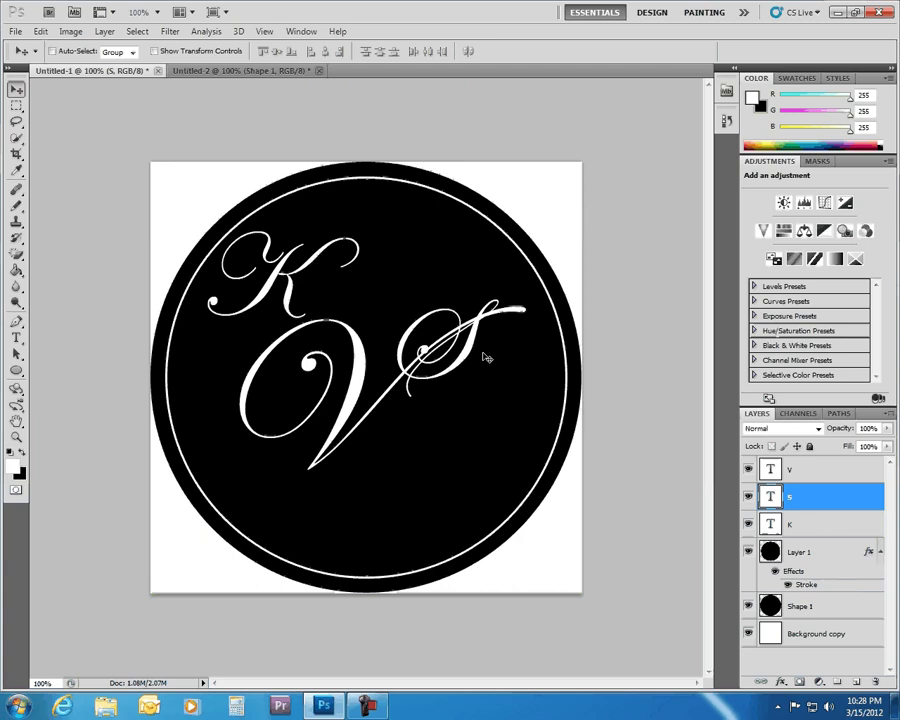
left_click_drag(486, 357, 452, 446)
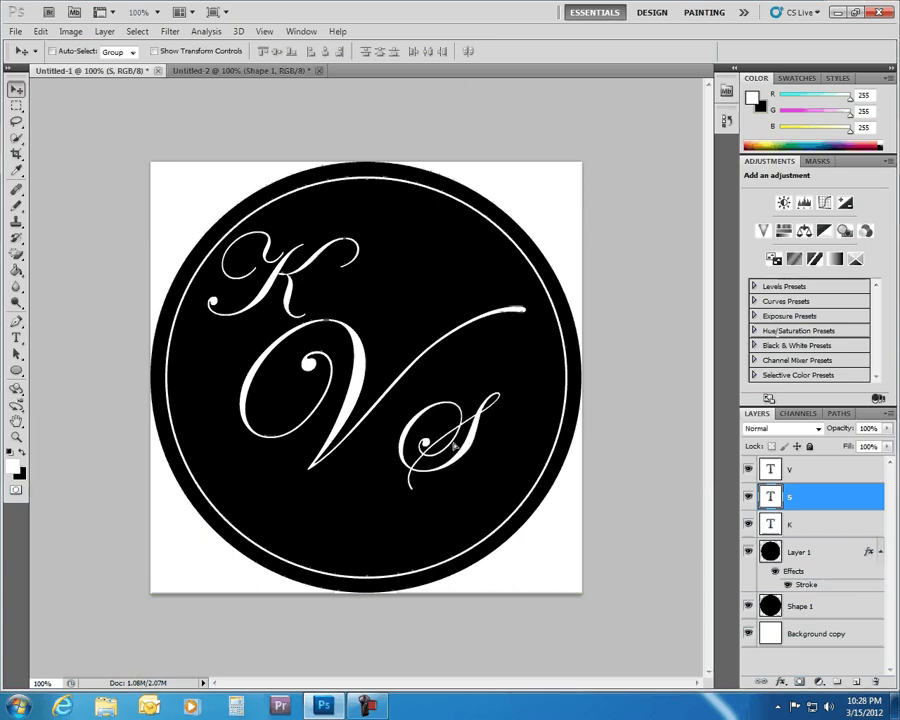
left_click(515, 320, "ctrl")
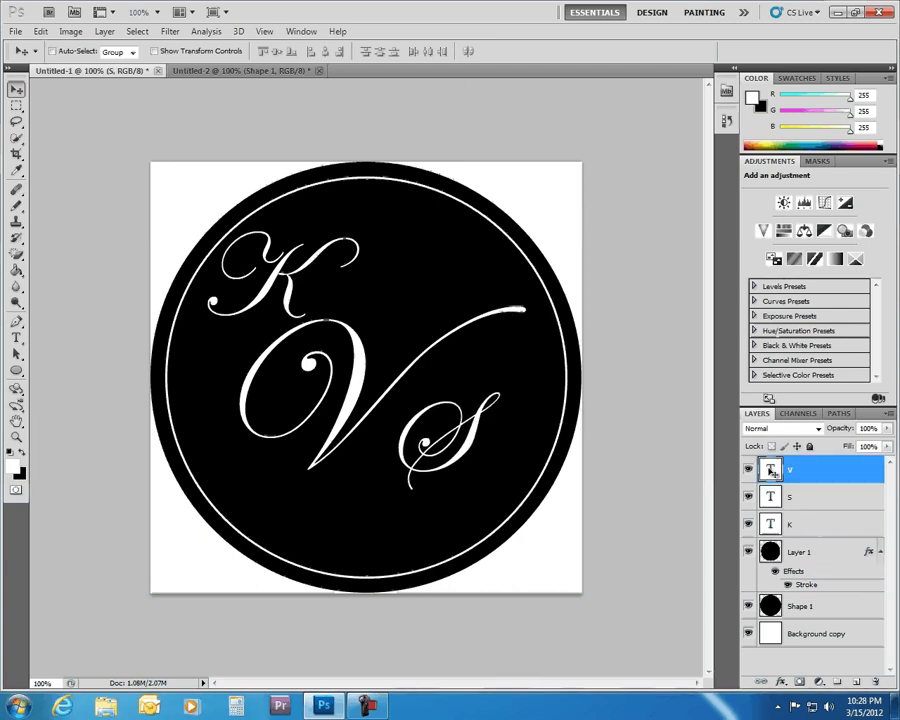
left_click_drag(369, 418, 360, 423)
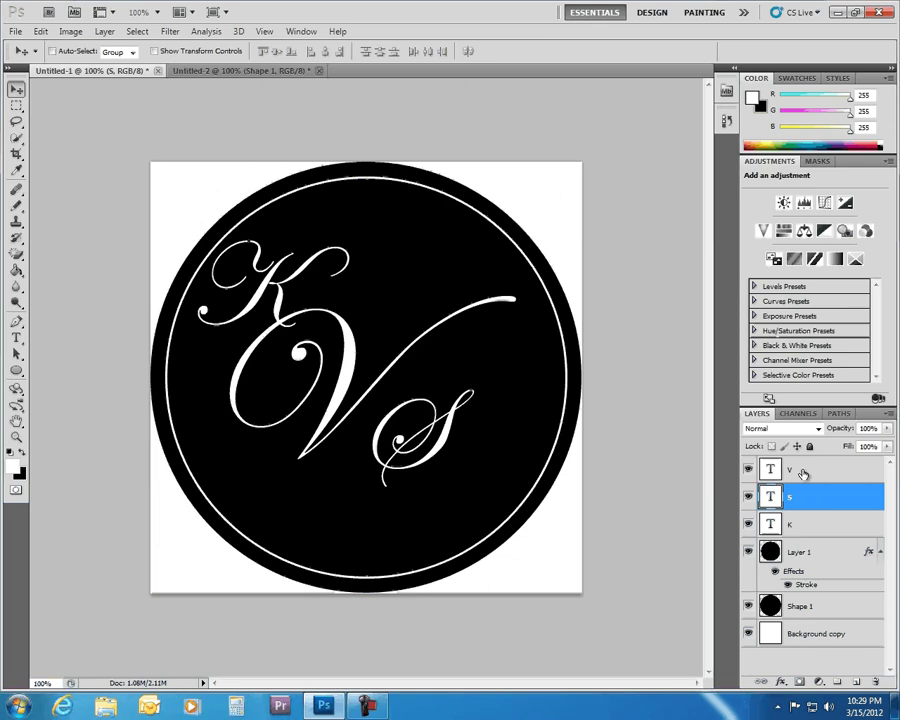
- Select the V, S and K layers and move all three letters together right and down
left_click(803, 474, "shift")
left_click(817, 530, "shift")
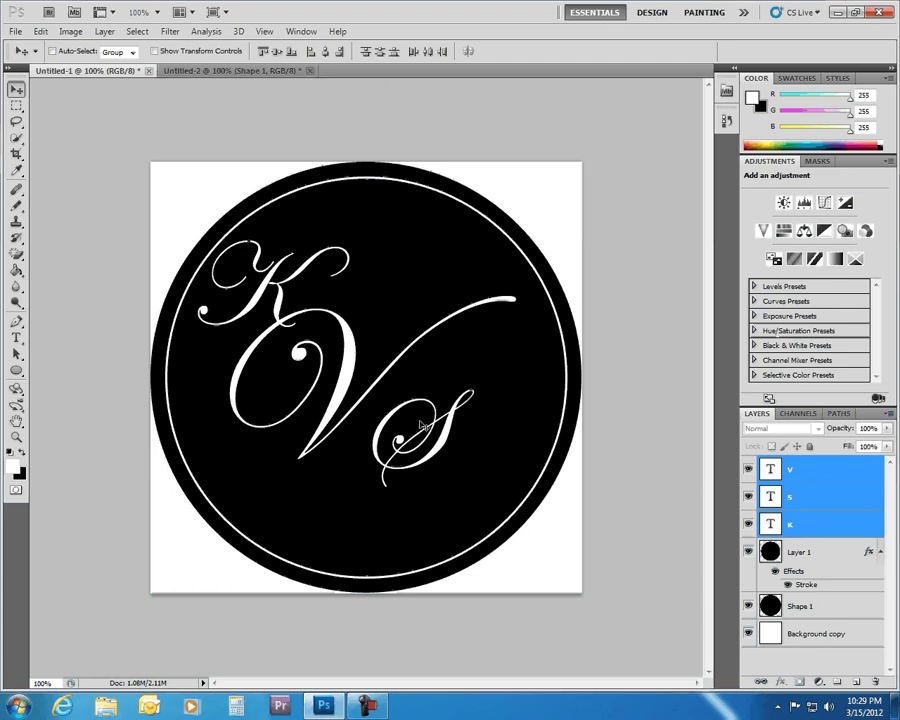
left_click_drag(287, 372, 301, 396)
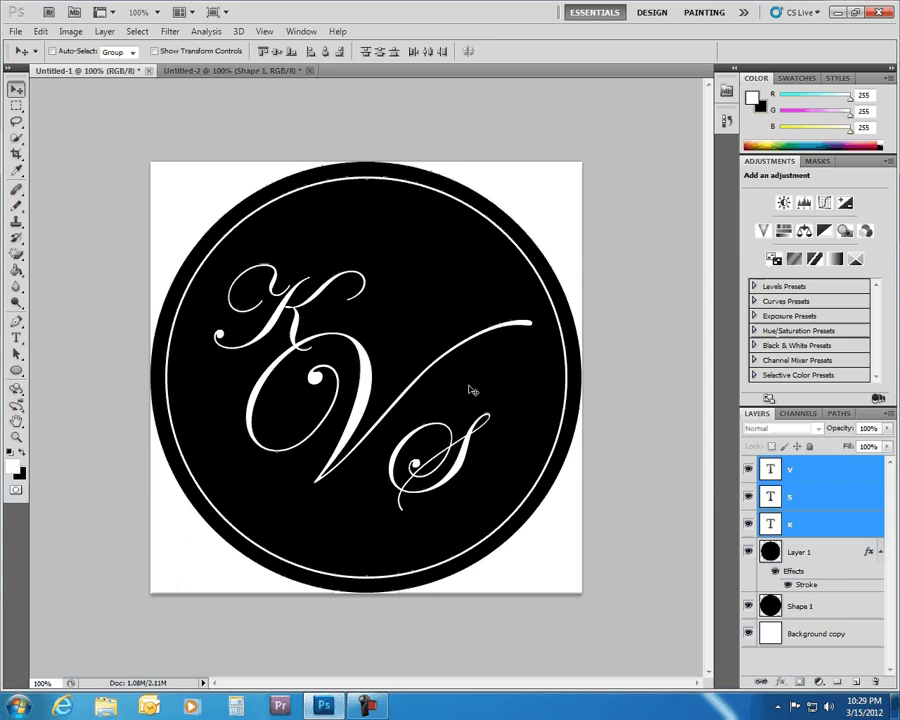
- Rasterize the S and K type layers
left_click(810, 480)
right_click(810, 480)
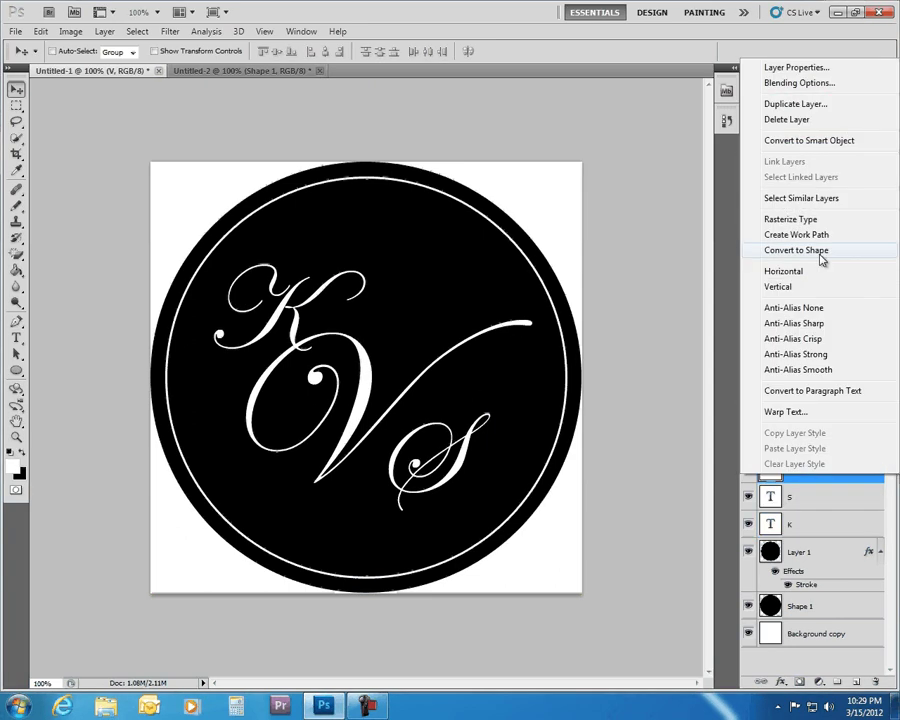
key("Escape")
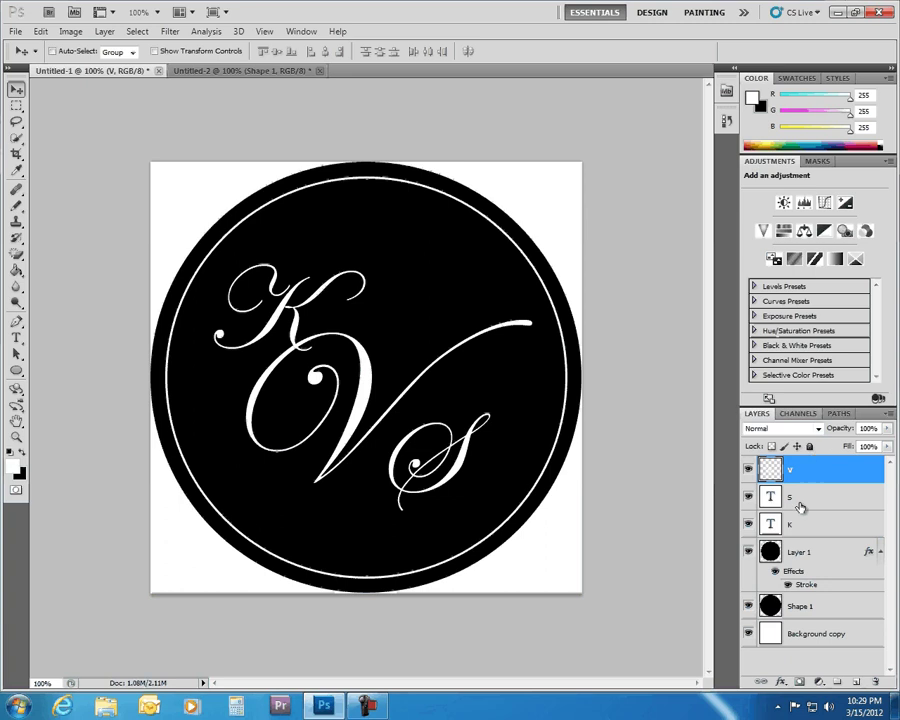
right_click(801, 507)
left_click(765, 247)
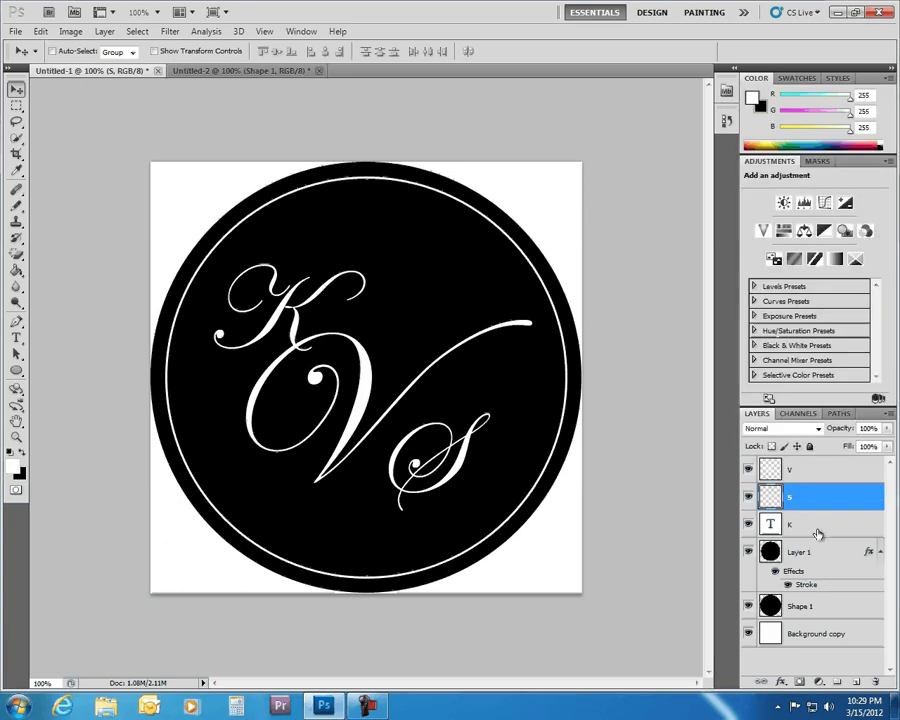
right_click(818, 532)
left_click(770, 272)
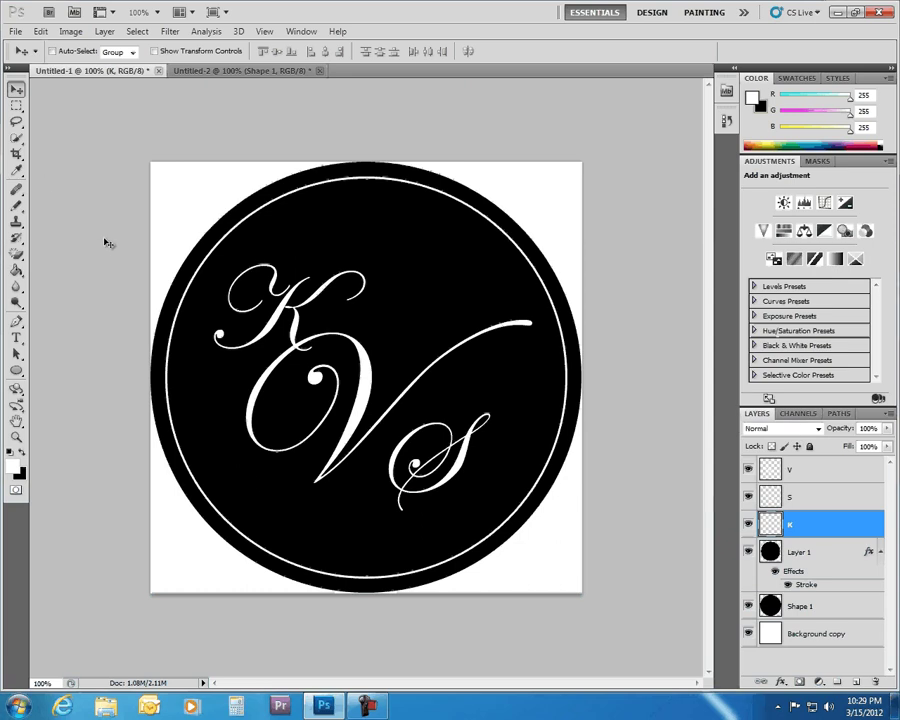
left_click(16, 253)
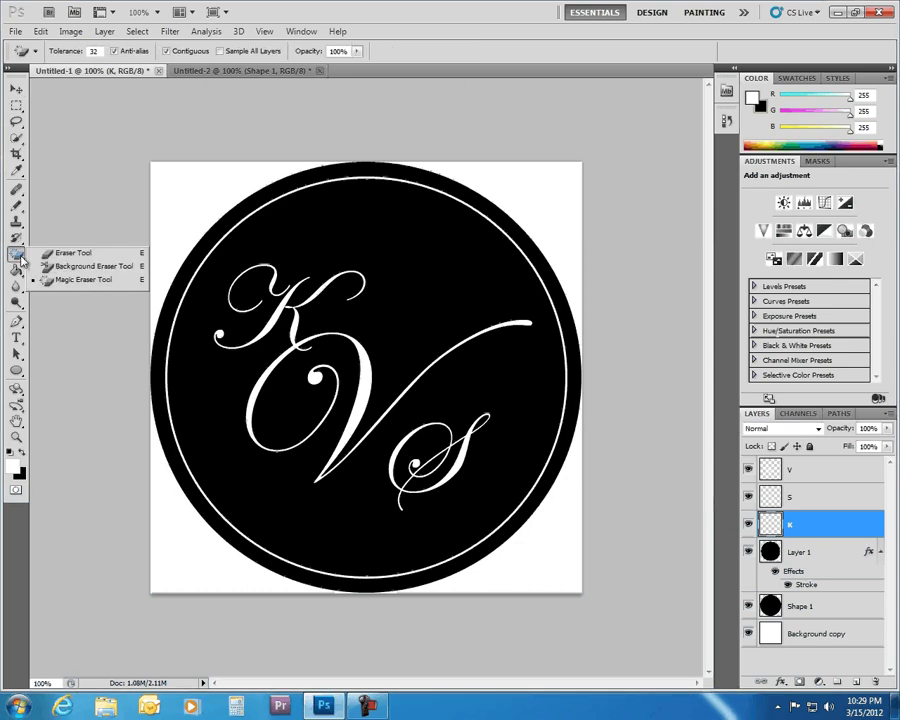
left_click(55, 246)
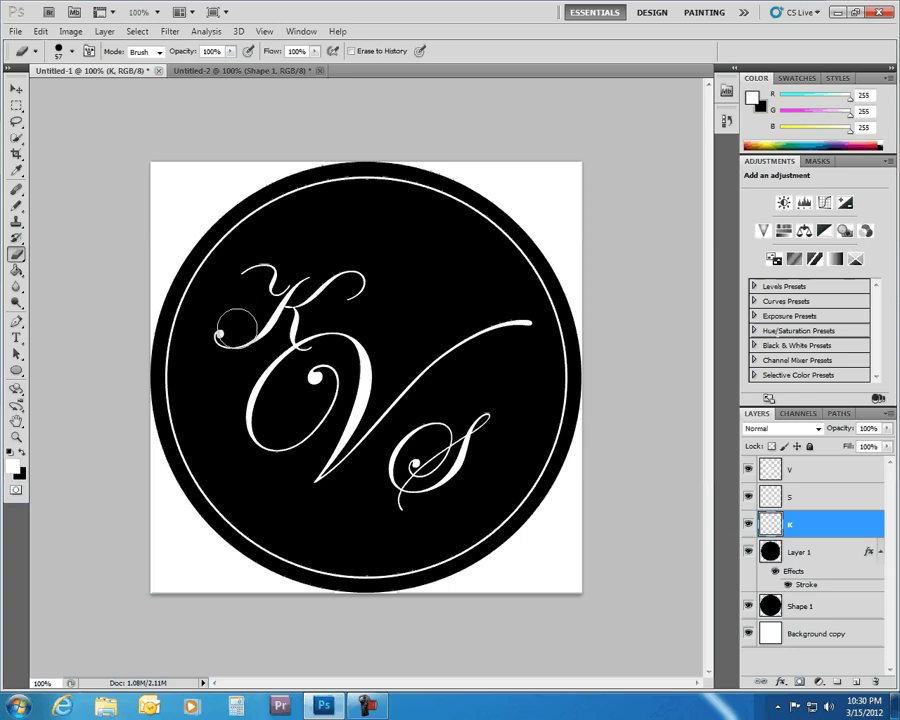
mouse_move(241, 284)
left_mouse_down()
mouse_move(230, 280)
mouse_move(248, 266)
mouse_move(266, 283)
left_mouse_up()
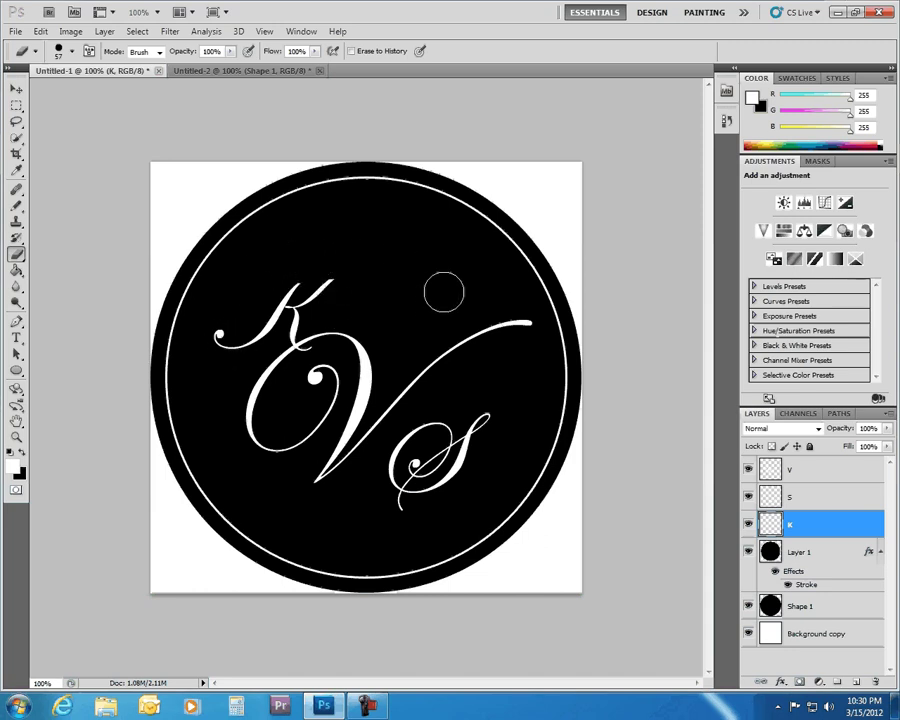
key("ctrl+z")
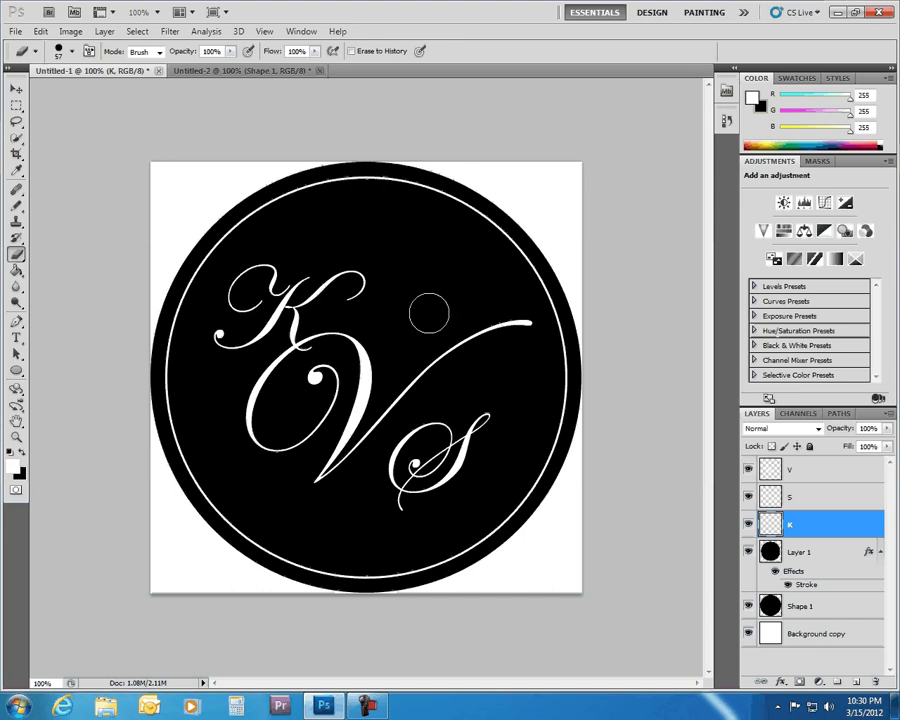
- Merge the V layer down into S, then the combined letters down into K
left_click(803, 472)
right_click(803, 472)
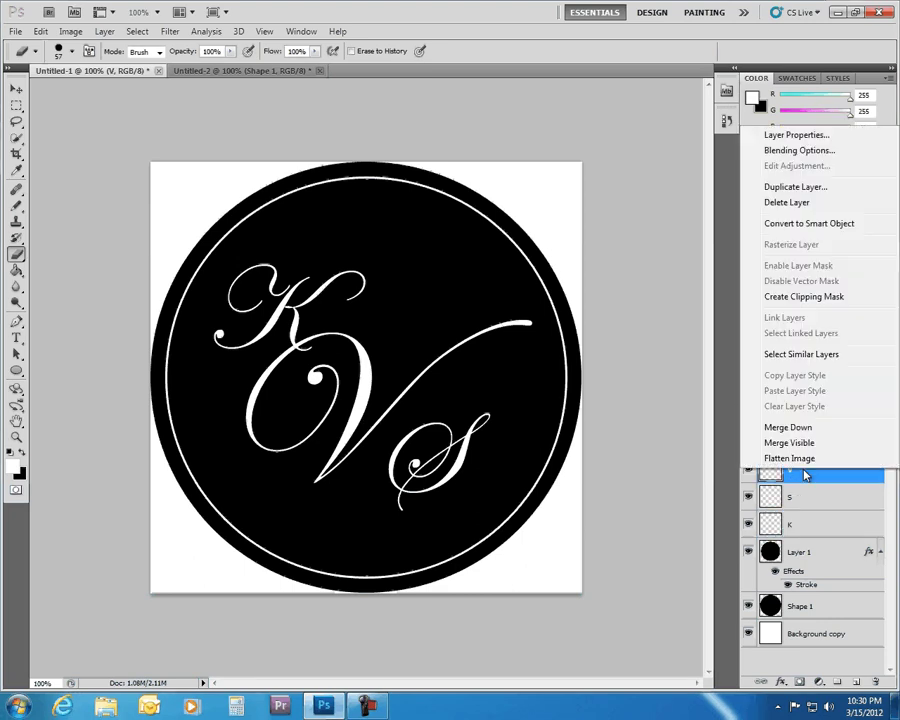
left_click(803, 428)
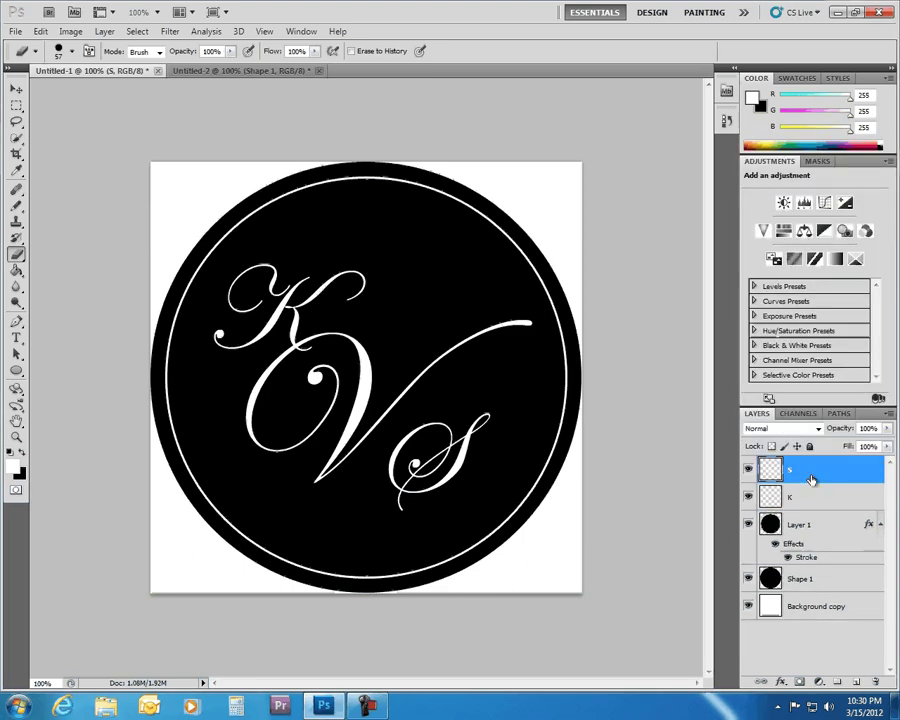
right_click(811, 480)
left_click(820, 437)
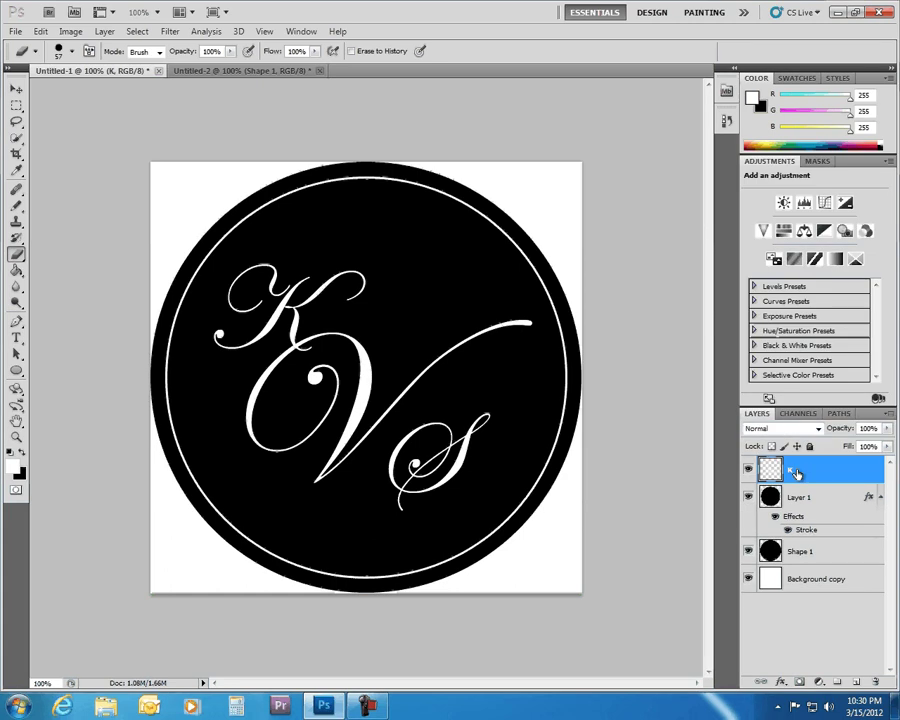
- Nudge the merged monogram a few pixels until it sits centred in the circle
left_click(16, 89)
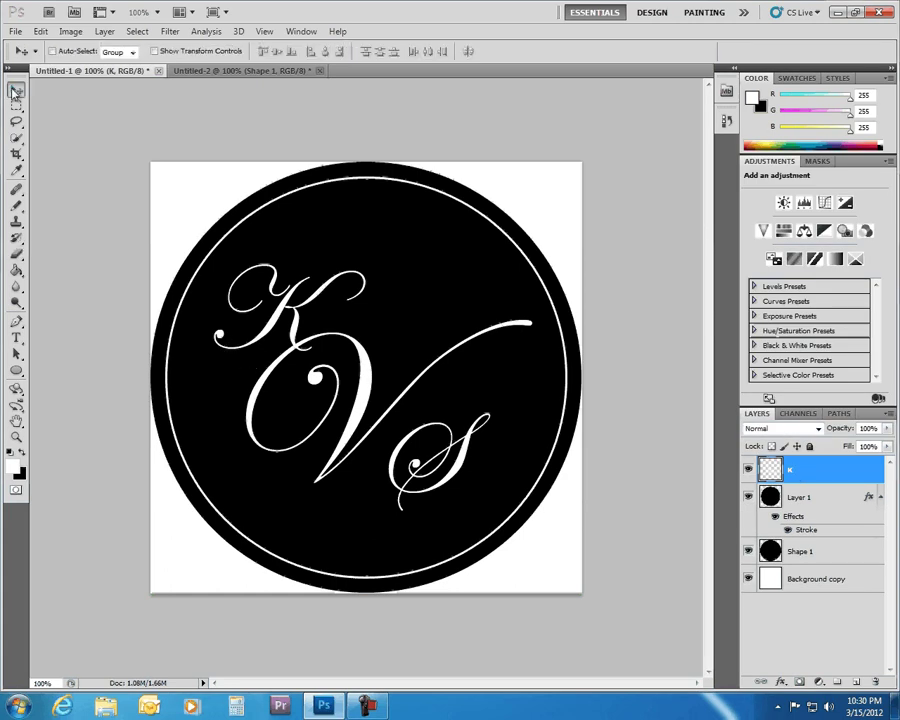
mouse_move(340, 365)
left_mouse_down()
mouse_move(325, 350)
mouse_move(346, 372)
left_mouse_up()
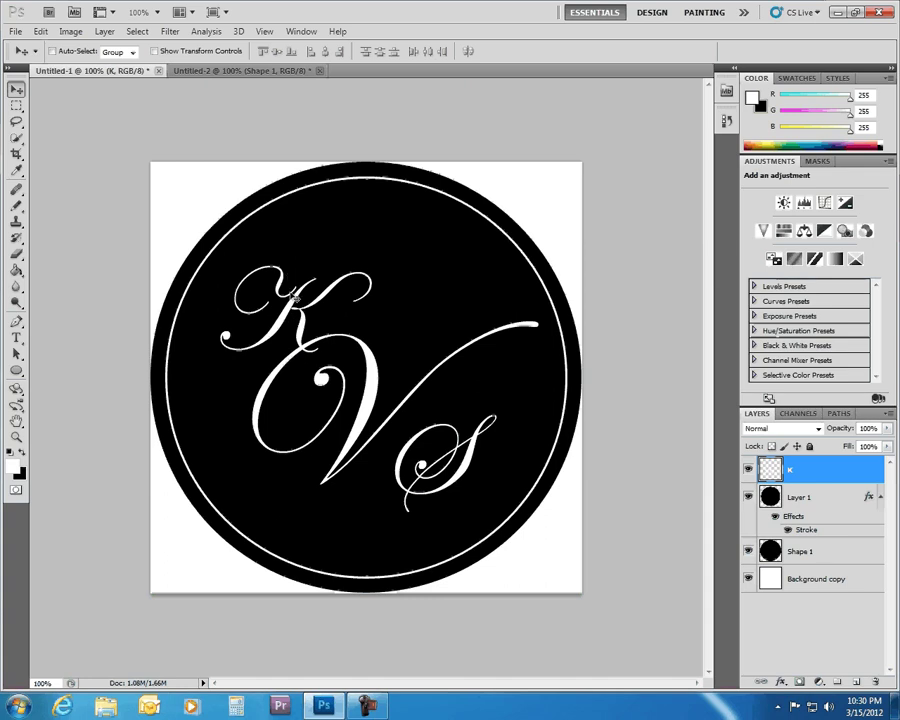
left_click_drag(293, 310, 279, 312)
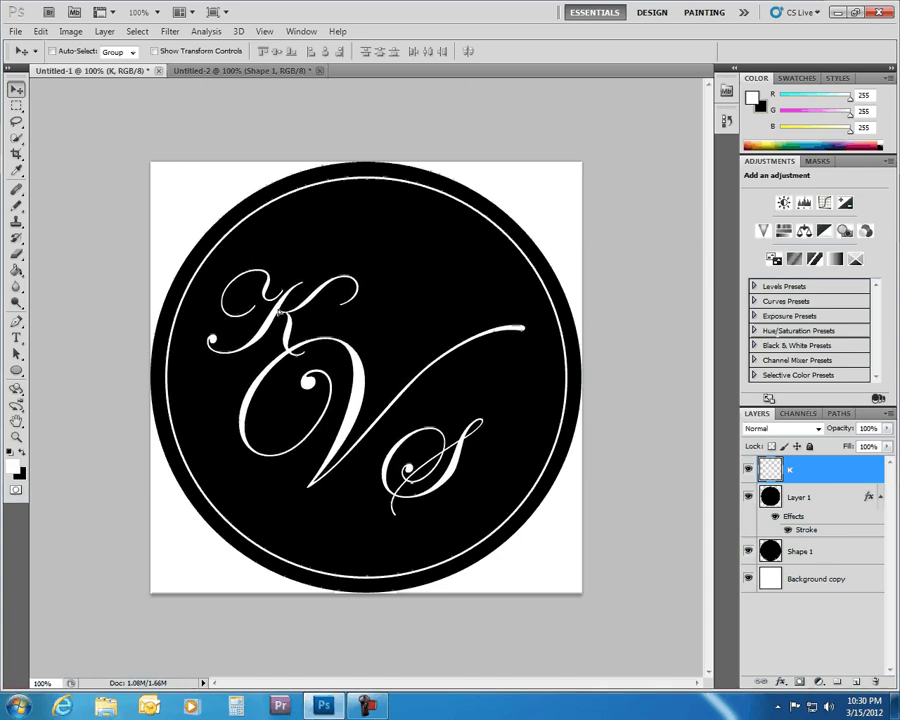
left_click_drag(369, 405, 374, 418)
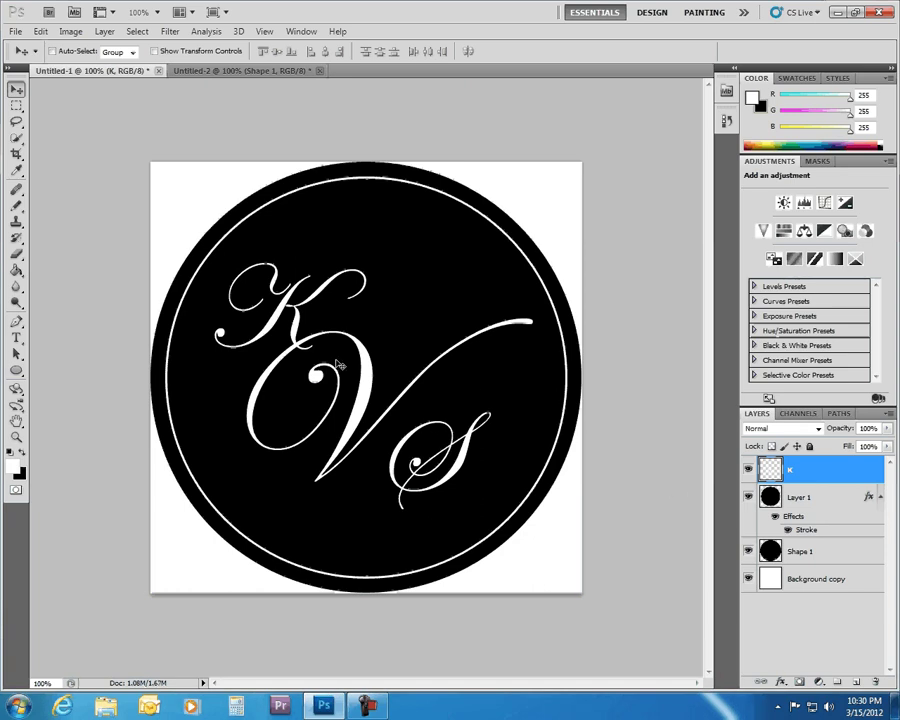
- Hide the white safety ring and save the image to the Desktop as JPEG 'gobo 1'
left_click(748, 498)
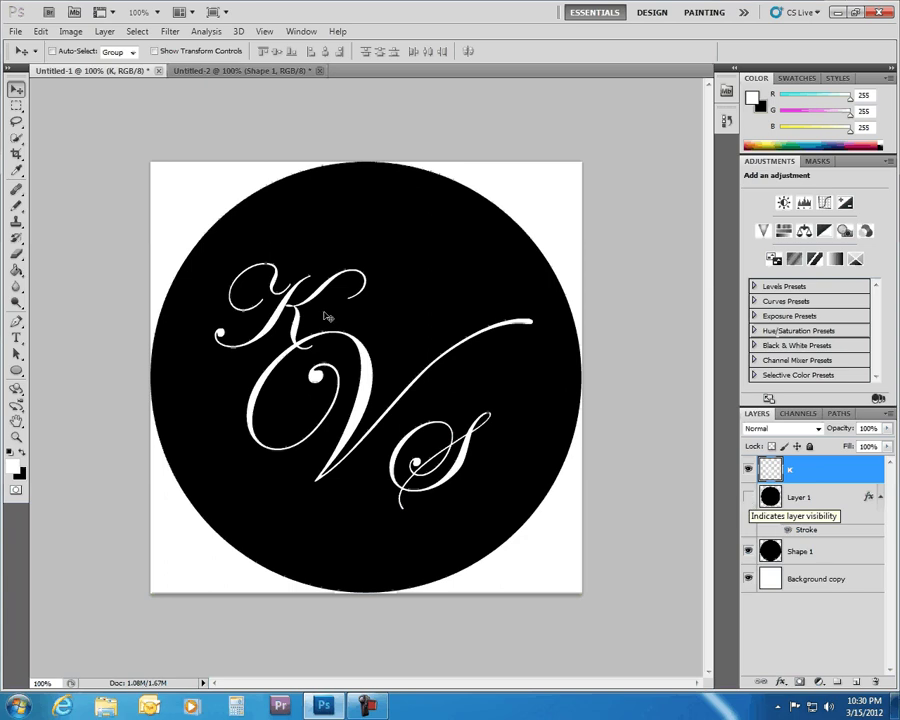
left_click(17, 30)
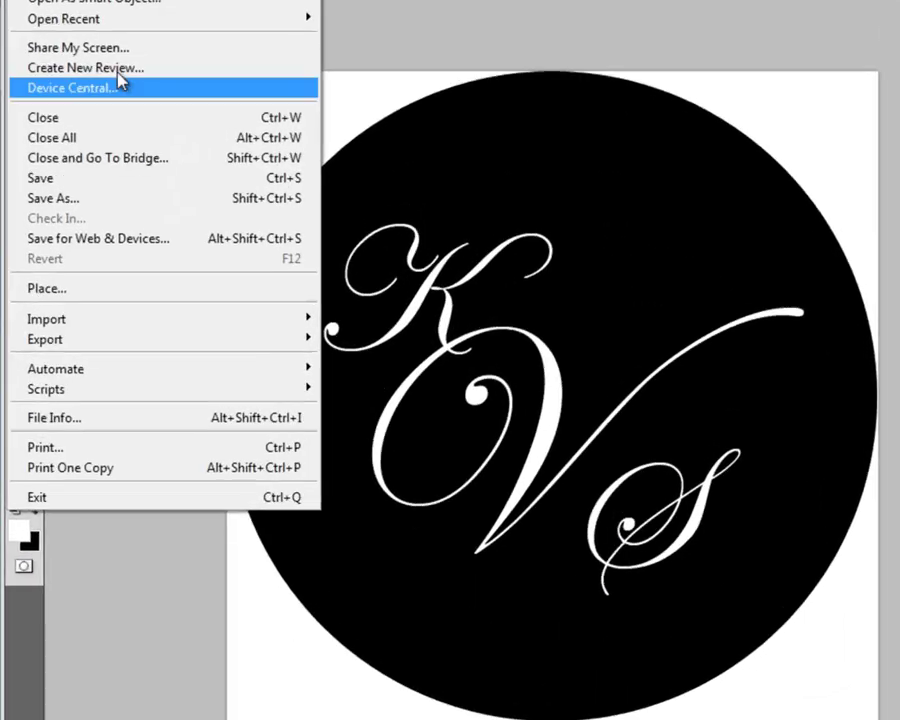
left_click(72, 308)
left_click(760, 388)
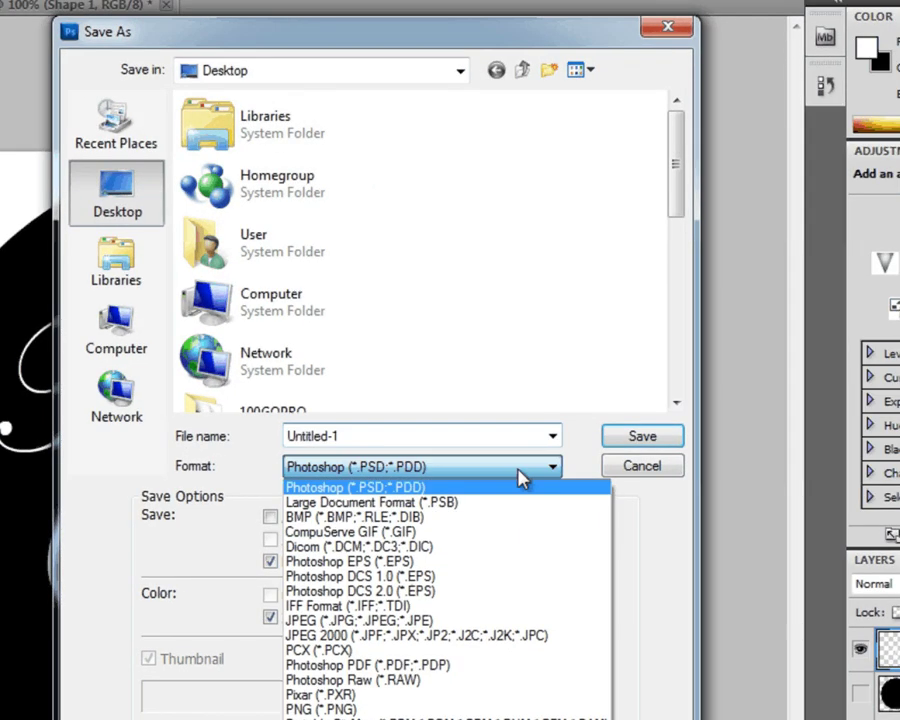
left_click(428, 621)
left_click(376, 434)
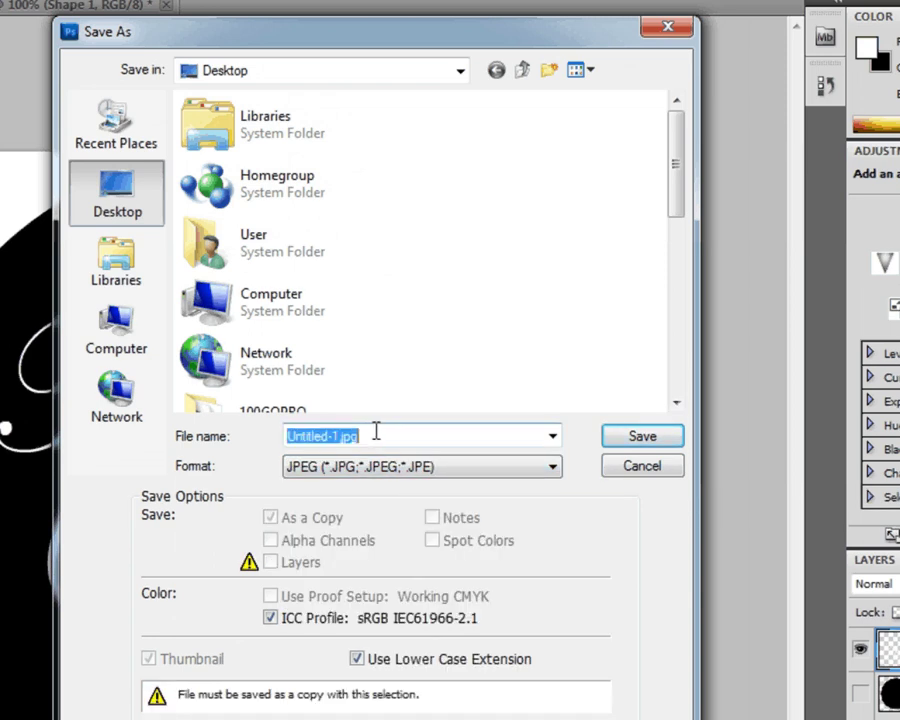
type("gobo")
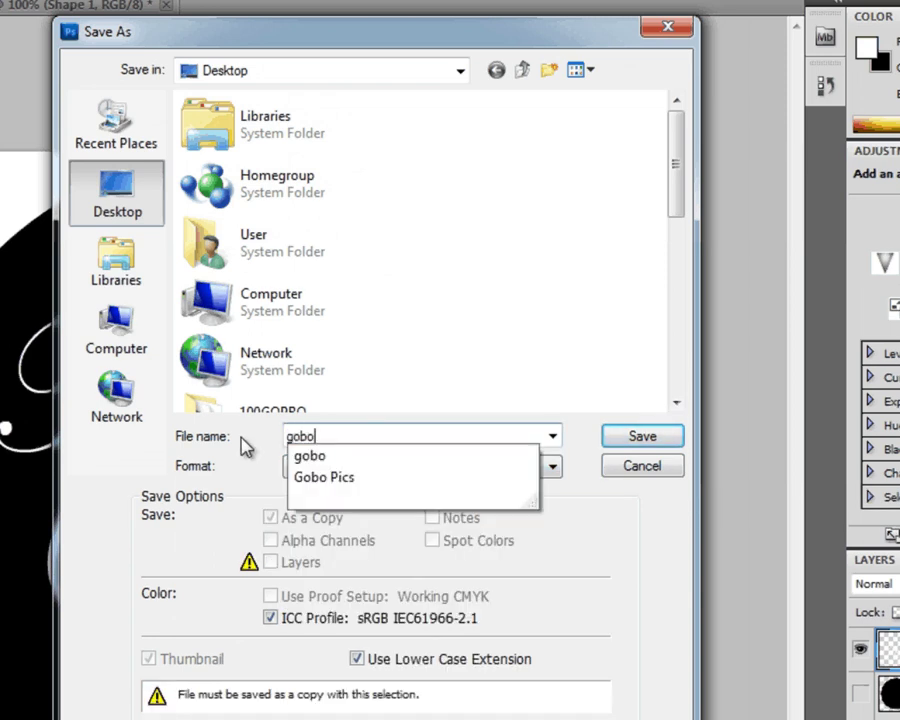
type(" 1")
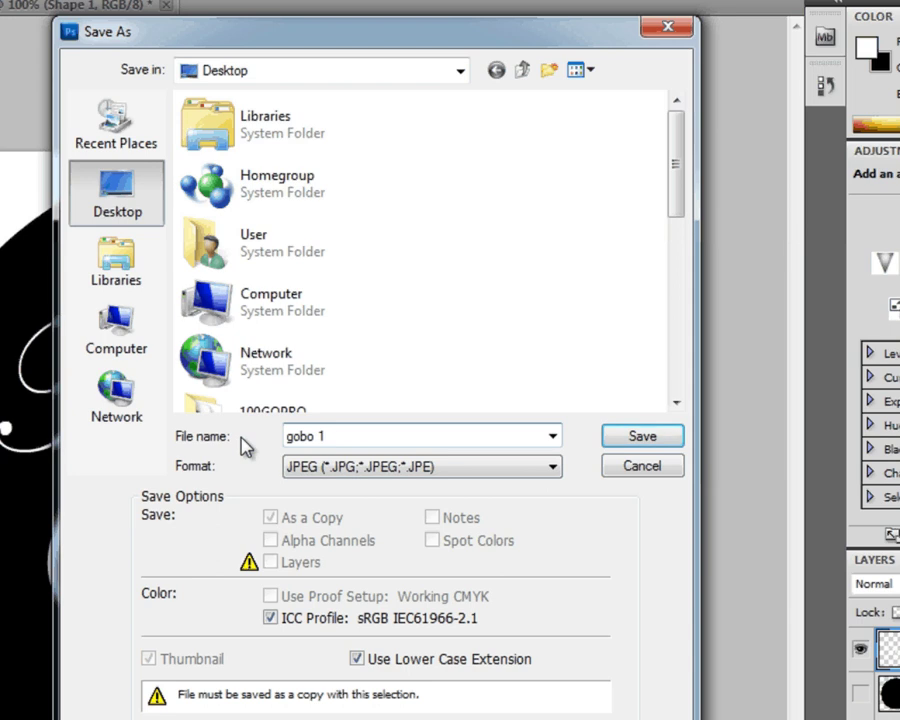
left_click(88, 193)
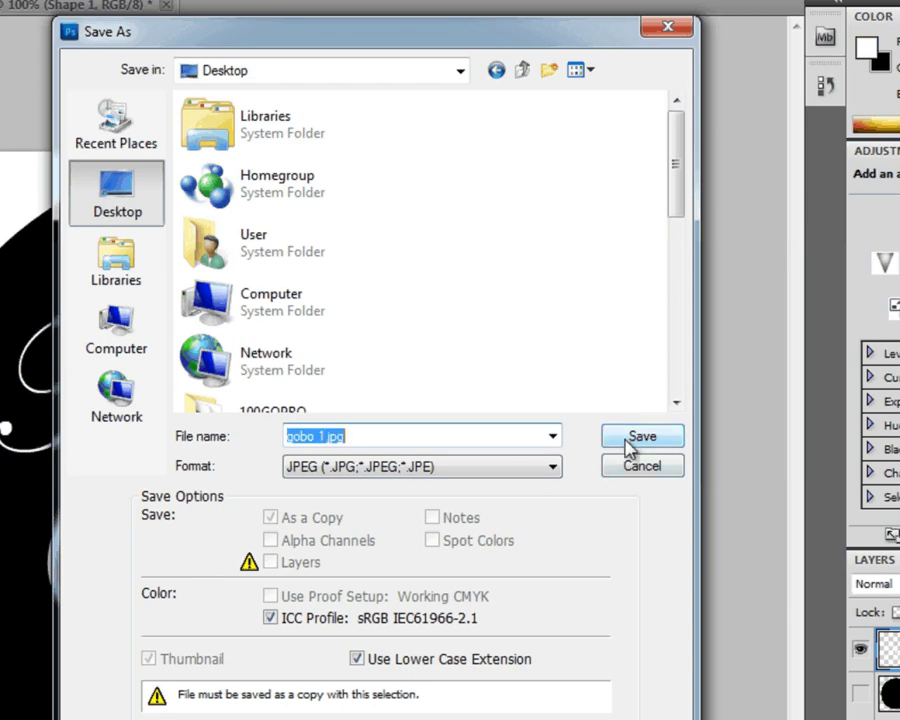
left_click(628, 440)
left_click(512, 202)
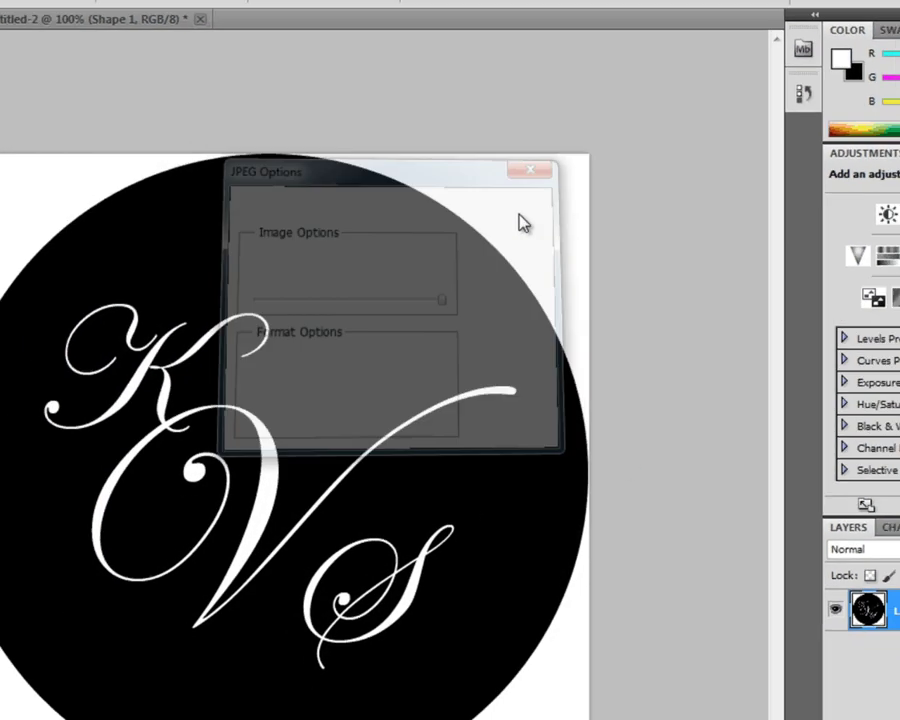
- Show the desktop and open gobo 1.jpg in IrfanView
key("super+d")
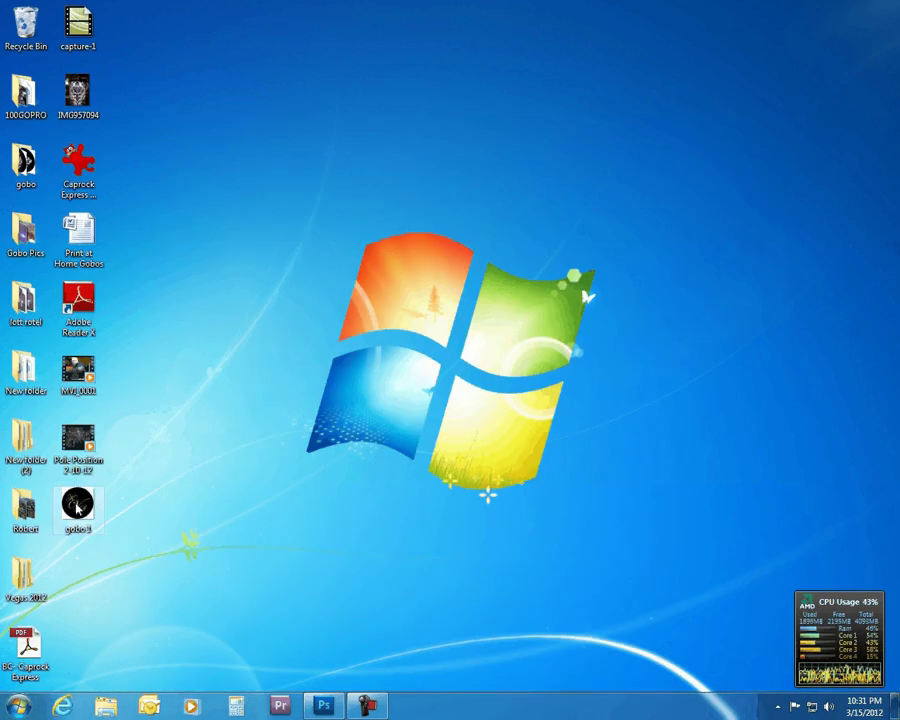
double_click(77, 509)
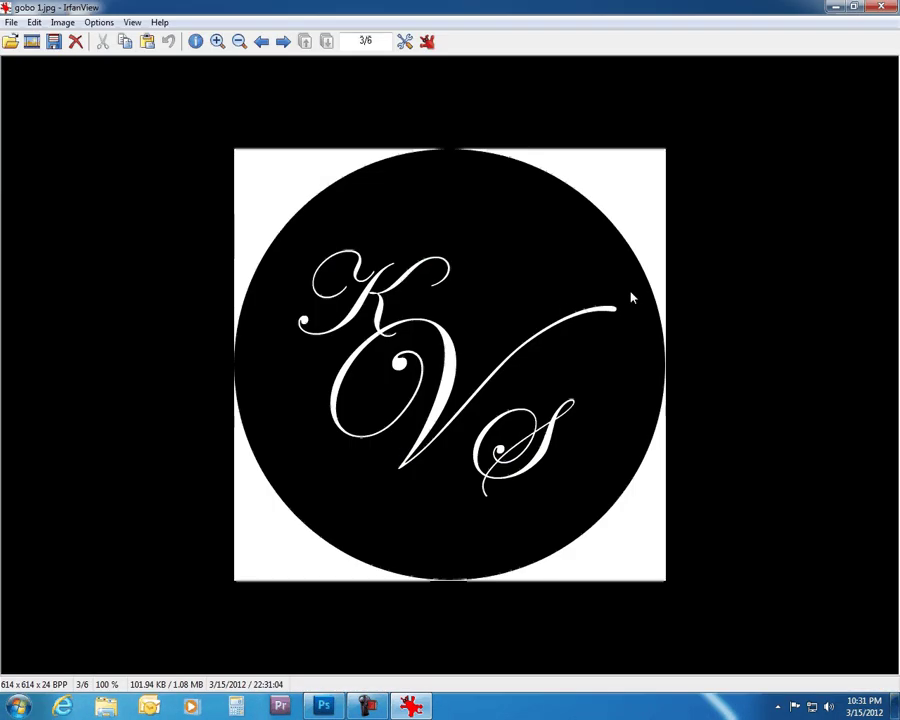